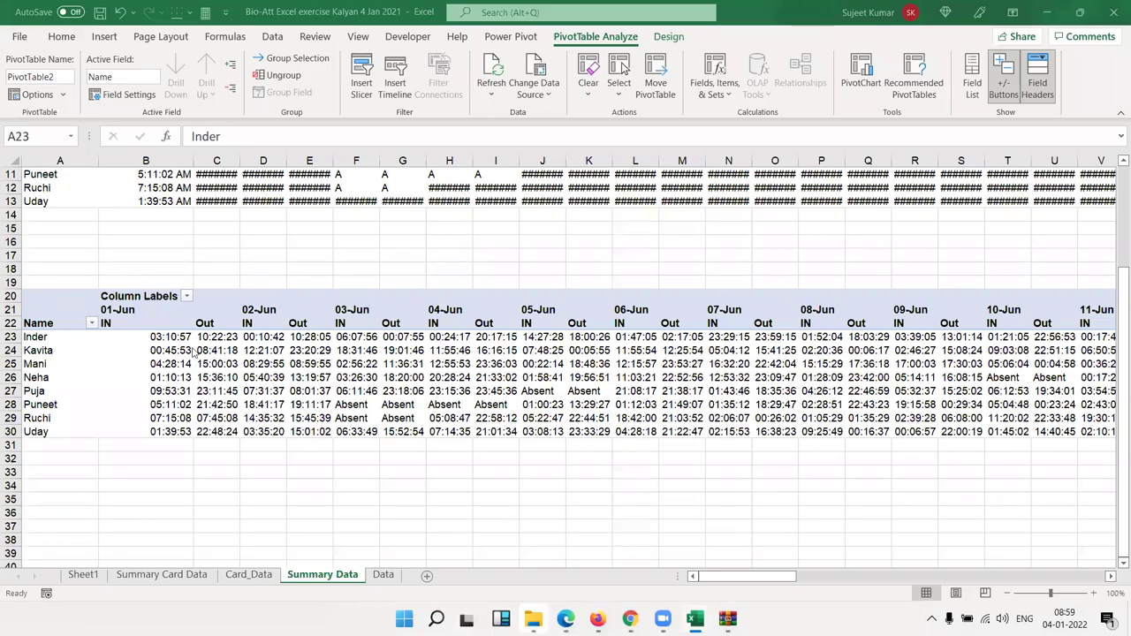
- Look over the pivot table, from Inder's first IN time to the last date column
key("Right")
key("Right")
key("Right")
key("Right")
key("Right")
key("Right")
key("Right")
key("Right")
key("Right")
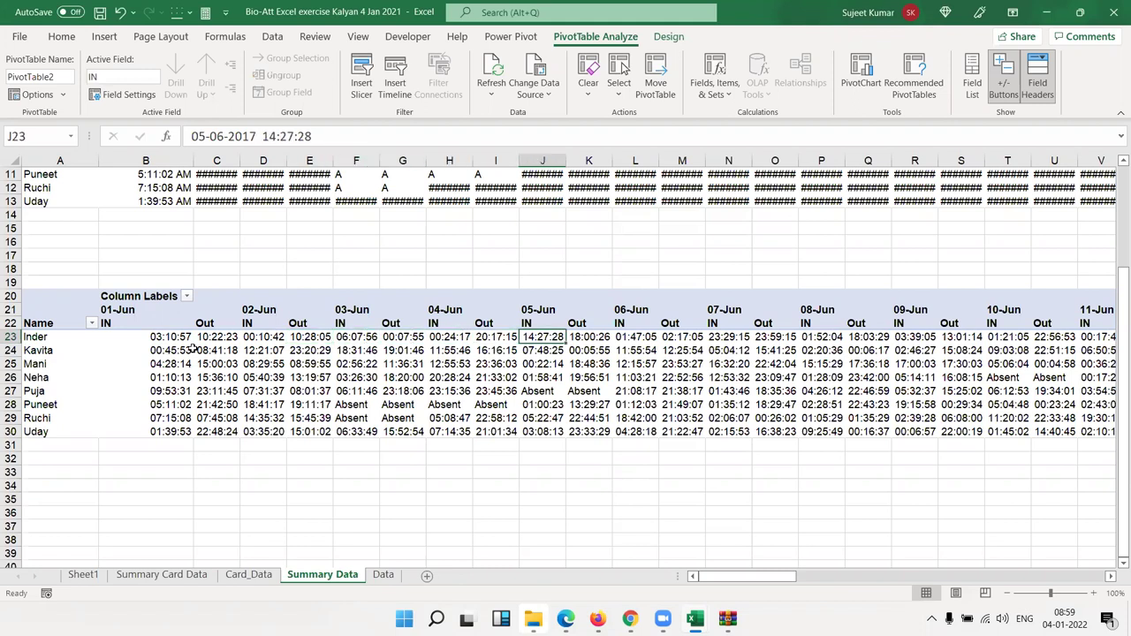
key("ctrl+Right")
key("ctrl+Left")
key("Up")
key("Right")
key("Right")
key("Left")
key("Left")
key("Up")
key("Right")
key("Down")
key("Down")
key("Down")
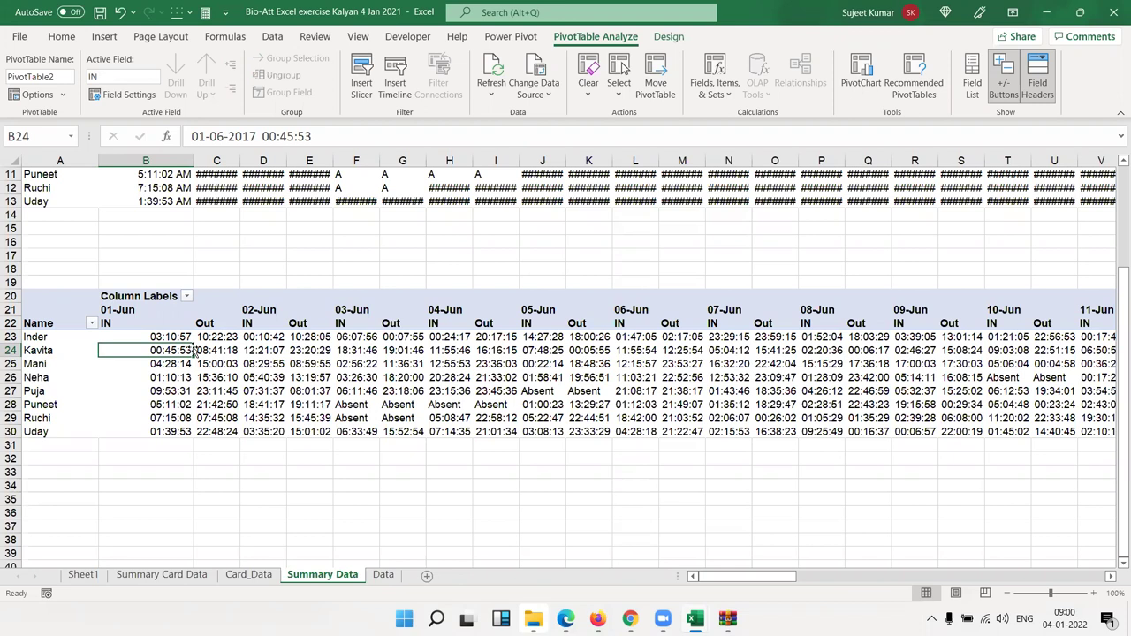
- Select the pivot table from the 01-Jun date header across to 30-Jun and down to Uday's row
key("Up")
key("Up")
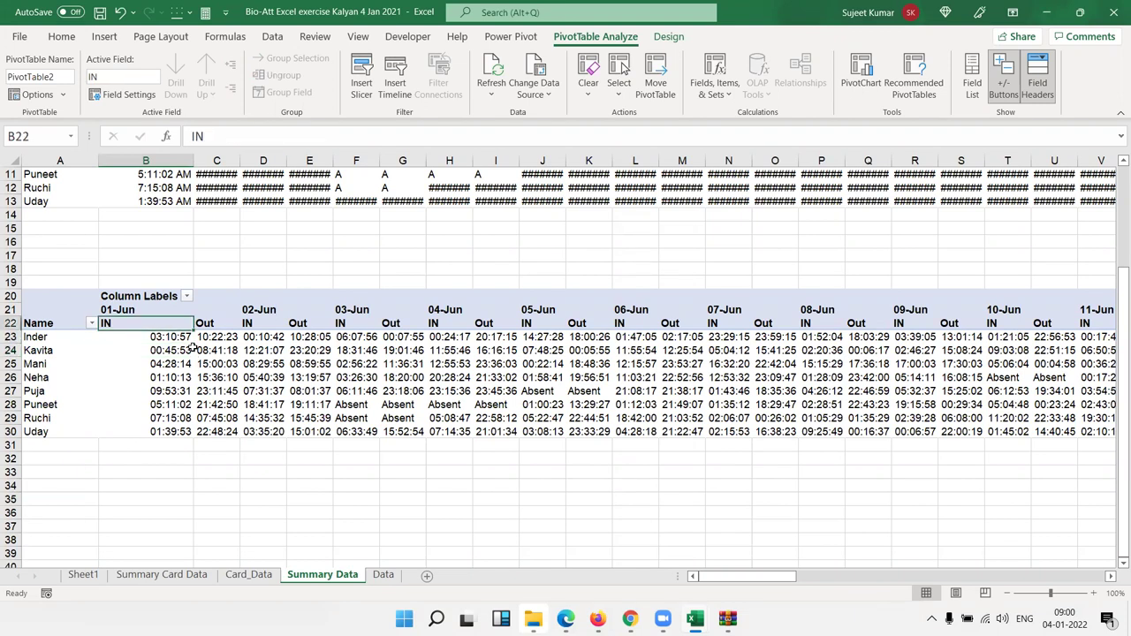
key("Left")
key("Up")
key("shift+Right")
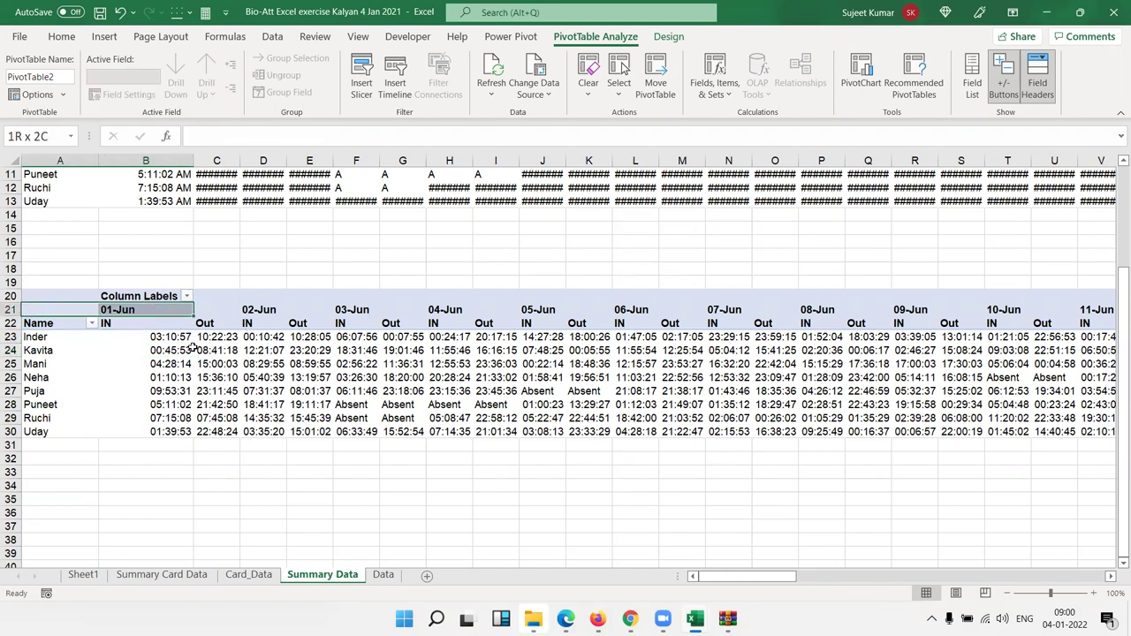
key("shift+Right")
key("shift+Right")
key("shift+Right")
key("shift+Right")
key("shift+Right")
key("shift+Right")
key("shift+Right")
key("shift+Right")
key("shift+Right")
key("shift+Right")
key("shift+Right")
key("shift+Right")
key("shift+Right")
key("shift+Right")
key("shift+Right")
key("shift+Right")
key("shift+Right")
key("shift+Right")
key("shift+Right")
key("shift+Right")
key("shift+Right")
key("shift+Right")
key("shift+Right")
key("shift+Right")
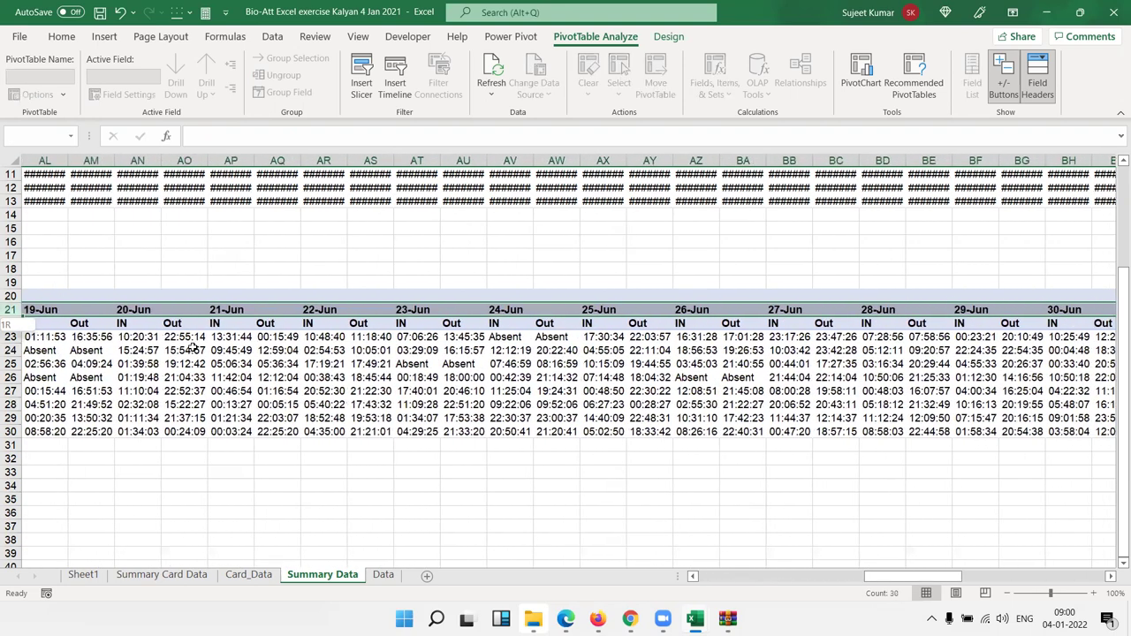
key("shift+Right")
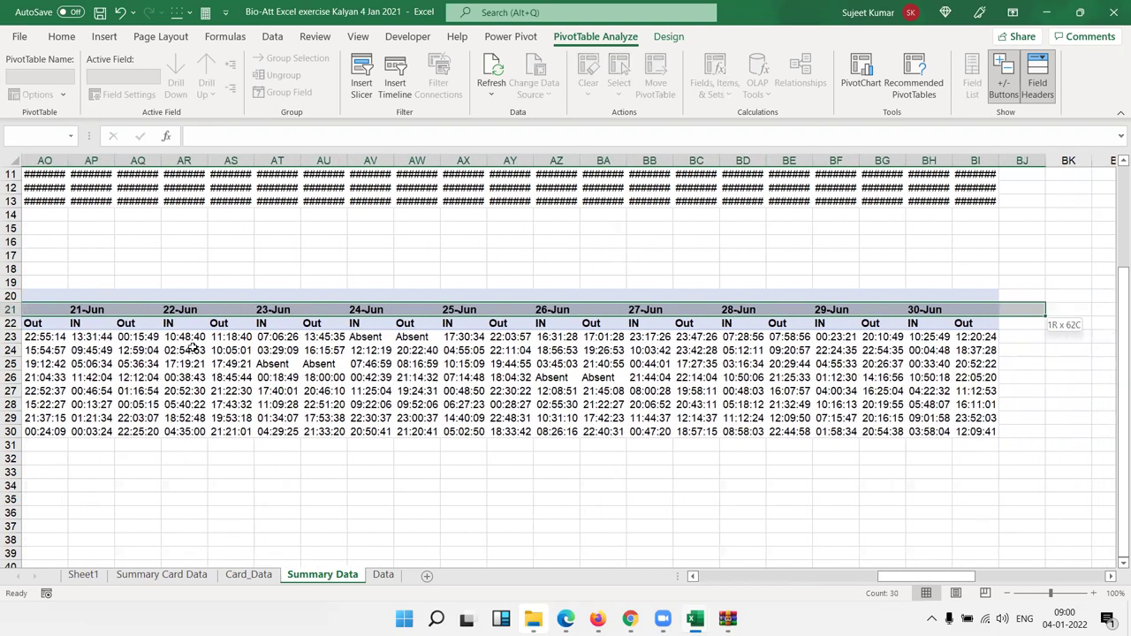
key("shift+Down")
key("shift+Down")
key("shift+Down")
key("shift+Down")
key("shift+Down")
key("shift+Down")
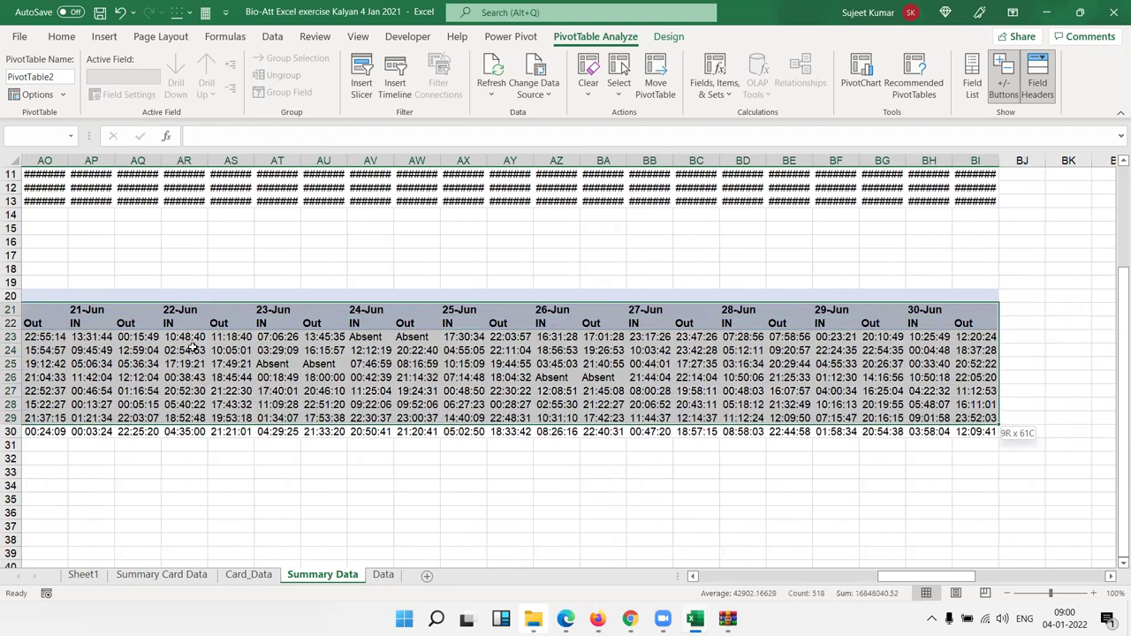
key("shift+Down")
key("shift+Down")
key("shift+Down")
- Copy the attendance table and paste it into a new Sheet2 at A1
key("ctrl+c")
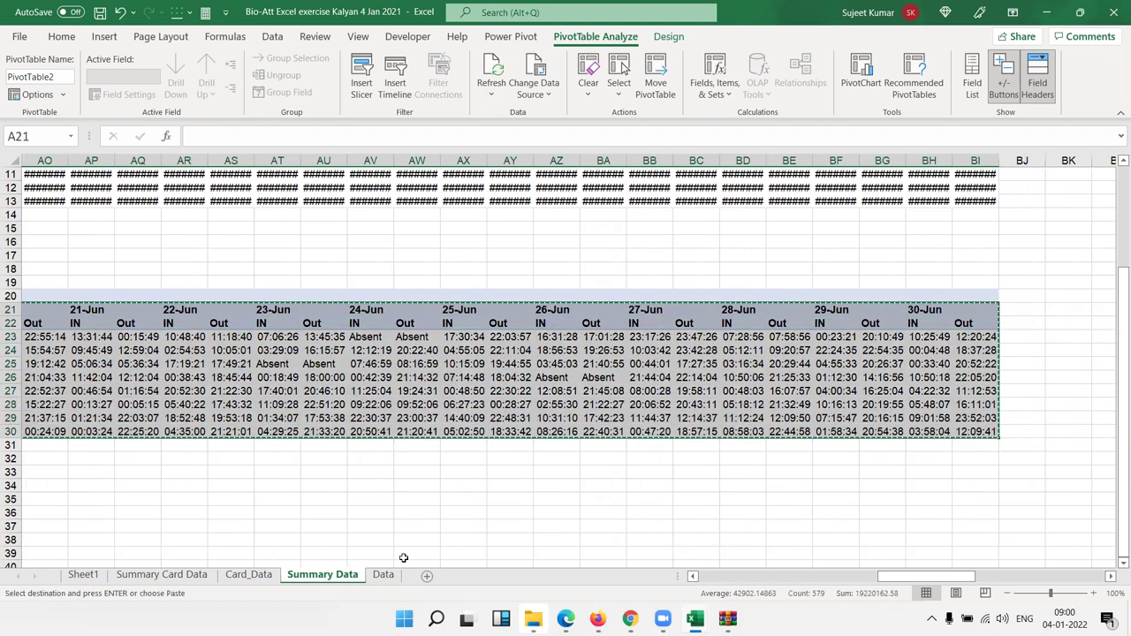
left_click(462, 575)
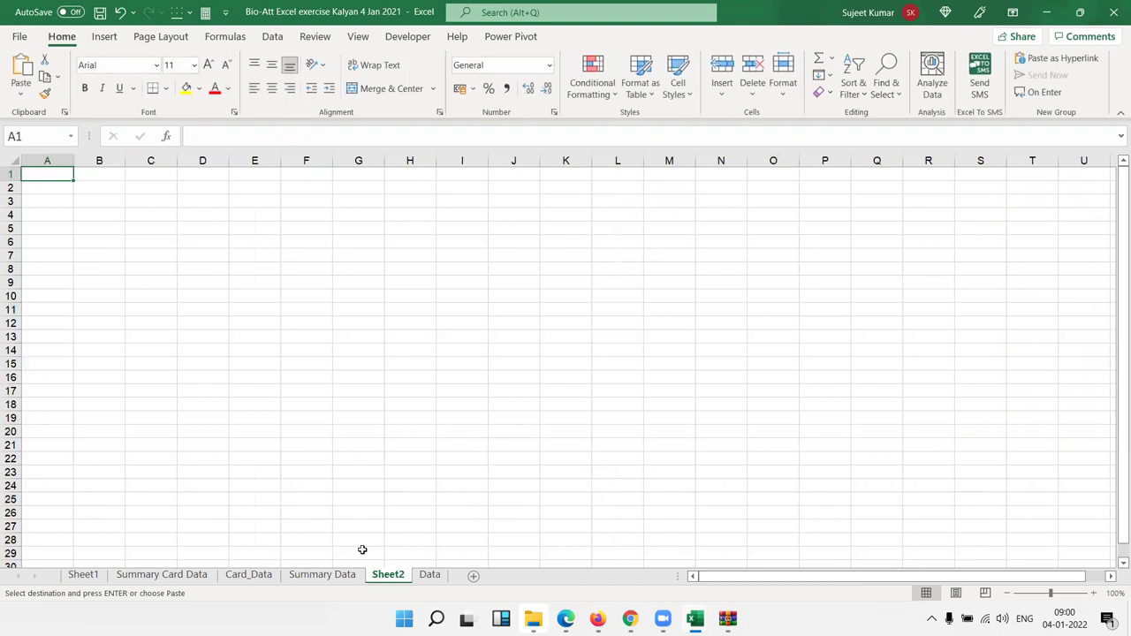
key("ctrl+v")
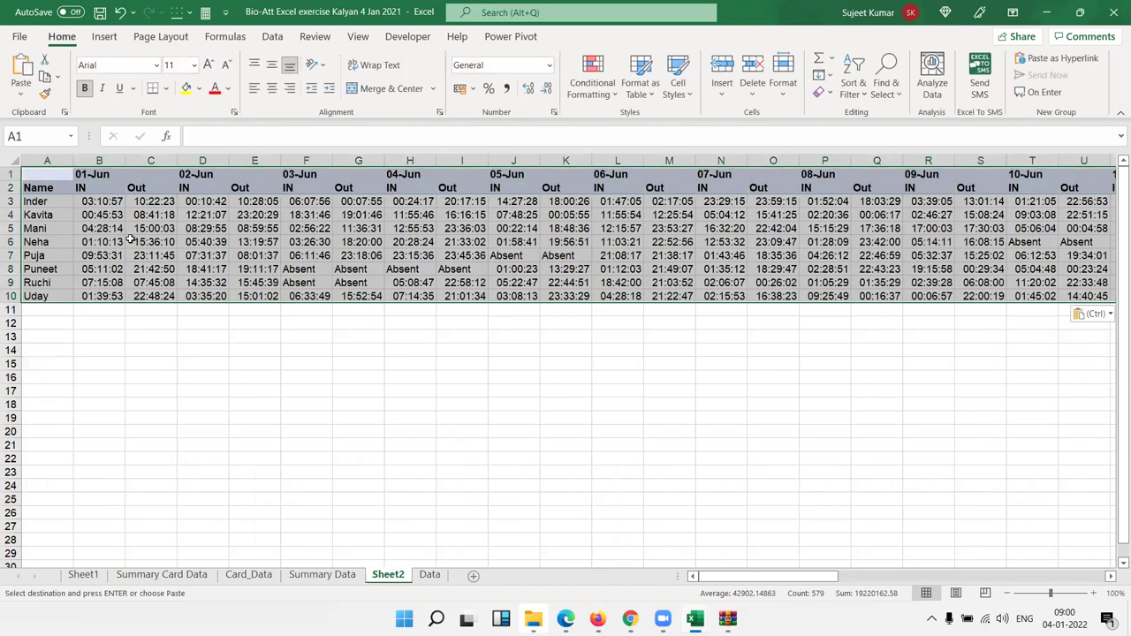
- Try repeating the 01-Jun header along row 1, then undo the fill
left_click(130, 240)
left_click(100, 173)
left_click_drag(102, 171, 136, 170)
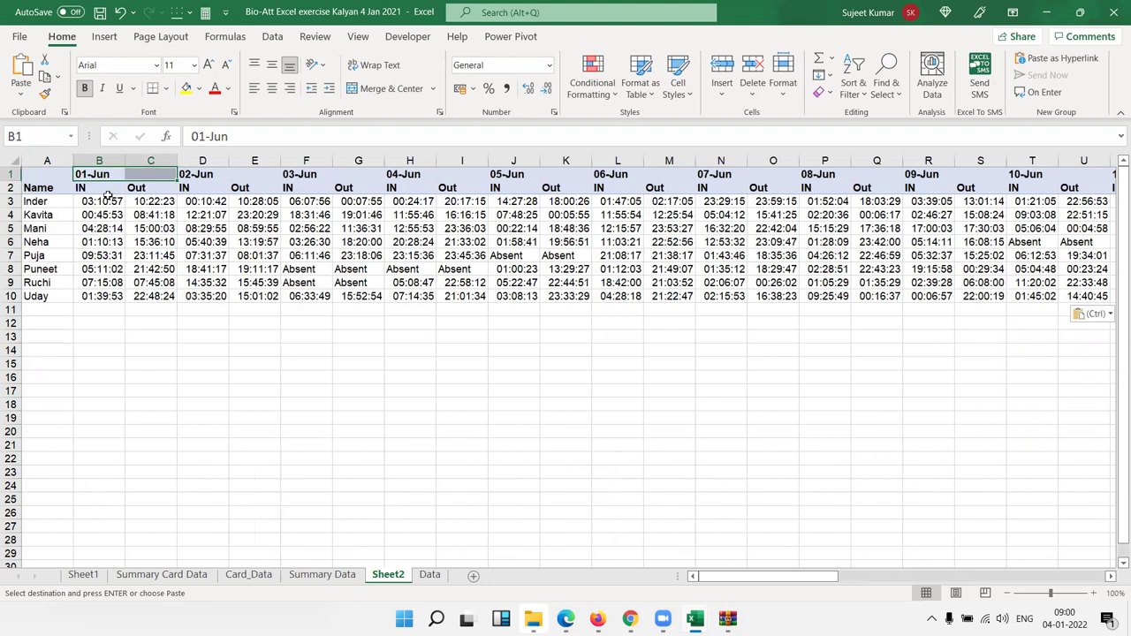
key("Return")
mouse_move(177, 180)
left_mouse_down()
mouse_move(1116, 186)
mouse_move(940, 191)
left_mouse_up()
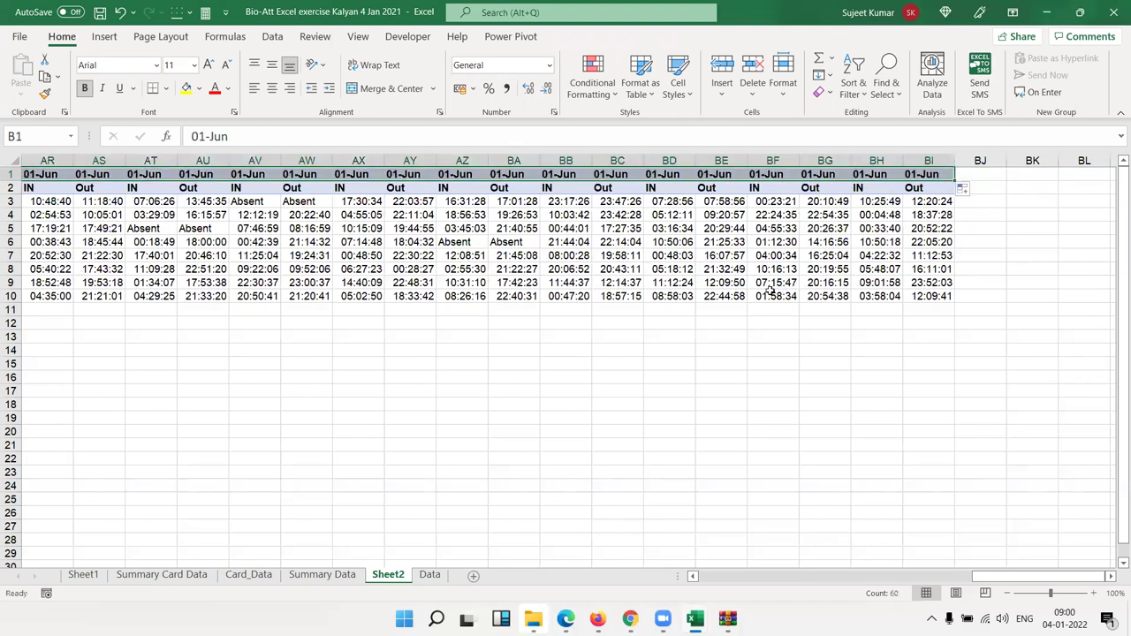
key("ctrl+z")
- Insert a blank row above the date headers
key("ctrl+c")
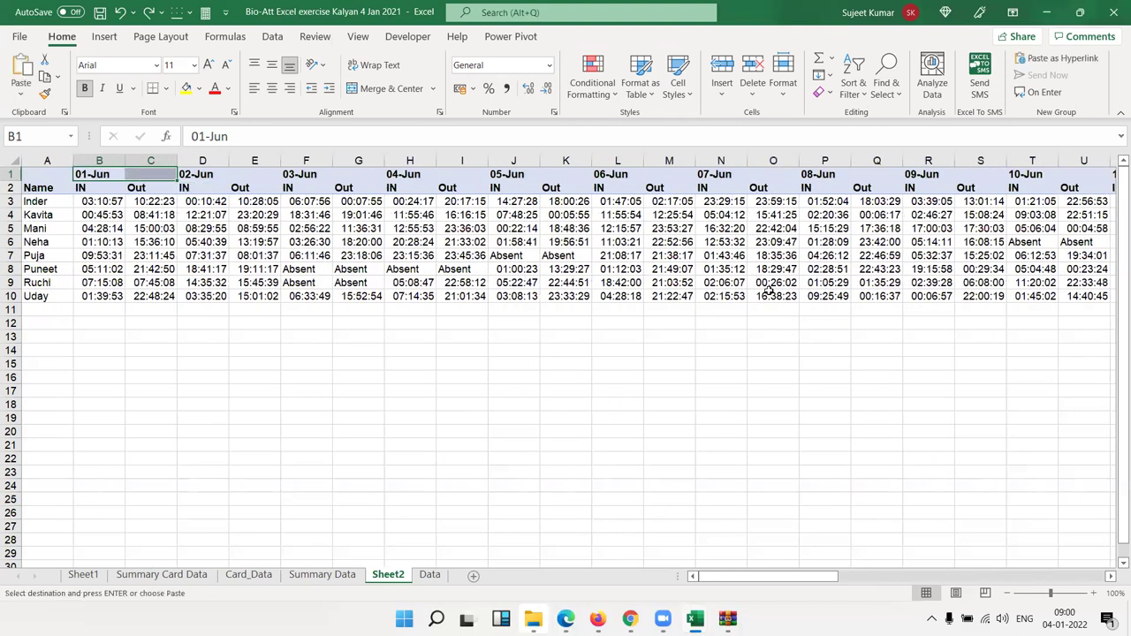
key("shift+space")
key("ctrl+shift+plus")
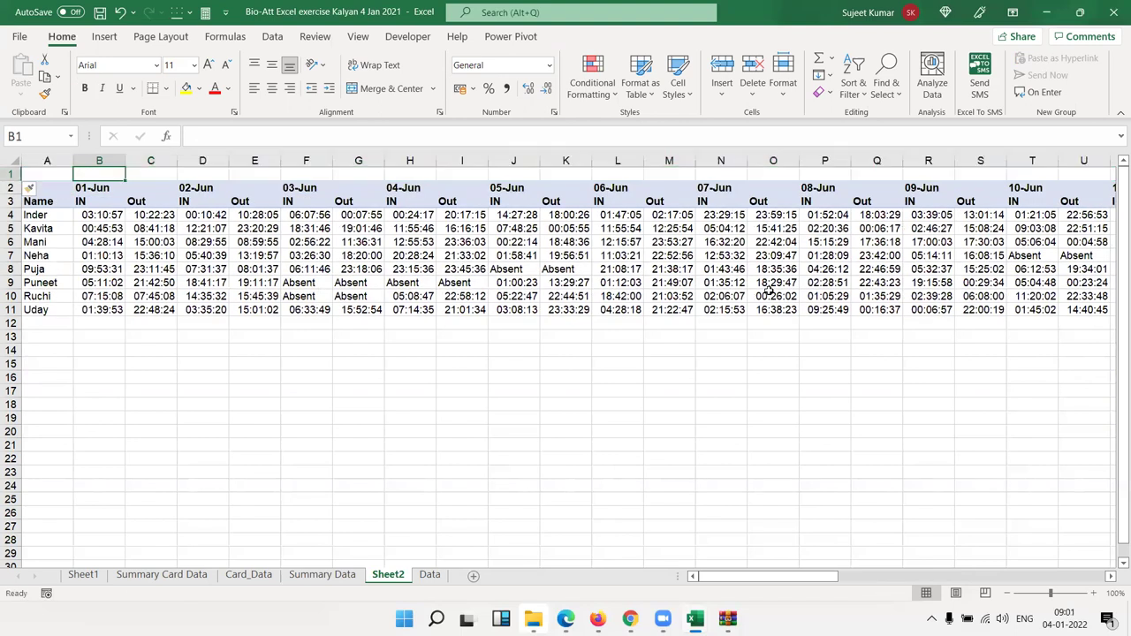
- Enter 1 in B1 and C1, and the formula =B1+1 in D1
type("1")
key("Tab")
type("1")
key("Tab")
type("=")
key("Left")
key("Left")
type("+")
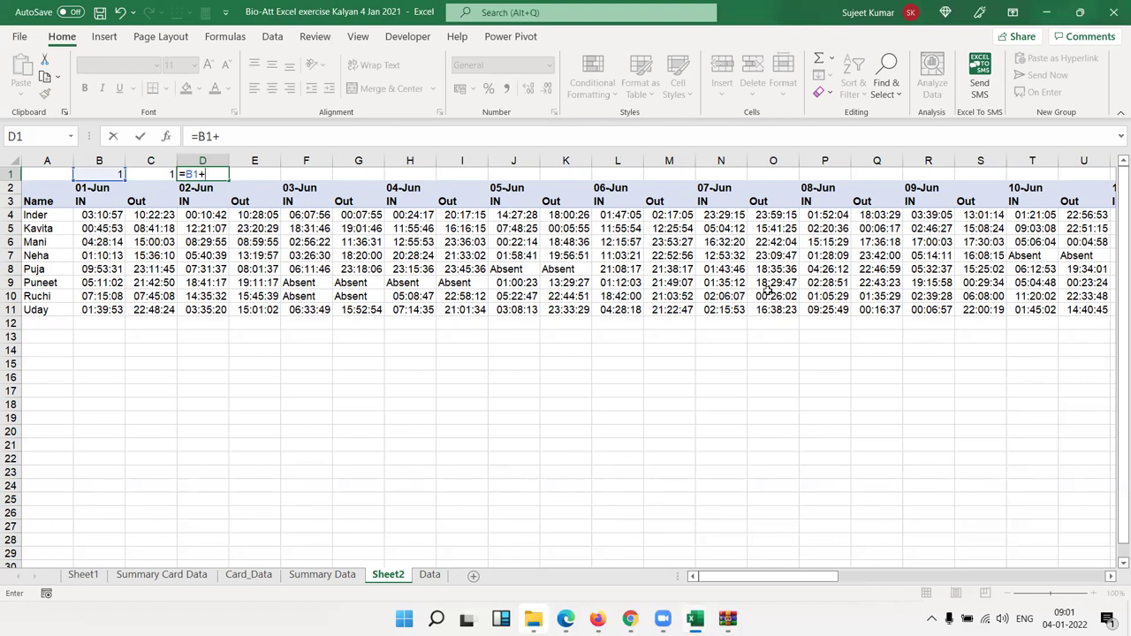
type("1")
key("Return")
- Fill the D1 formula right across row 1 to the table's last column, BI
key("Up")
key("Down")
key("Down")
key("ctrl+Right")
key("Up")
key("Up")
key("ctrl+shift+Left")
key("ctrl+r")
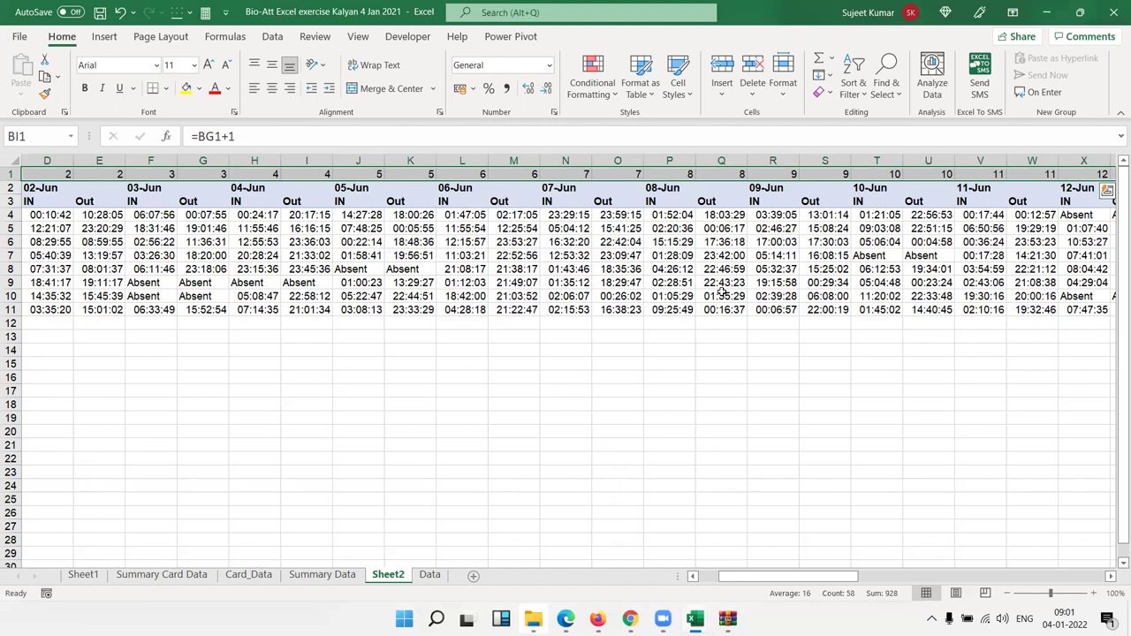
- Check the filled day numbers and the date headers along row 1
key("Left")
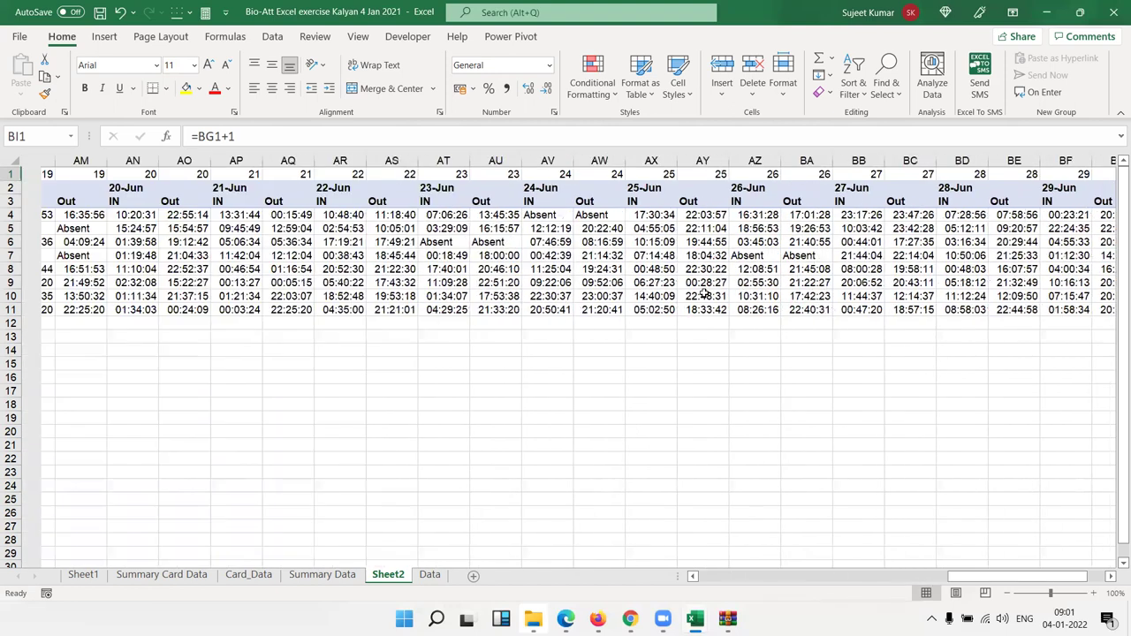
key("Right")
key("Right")
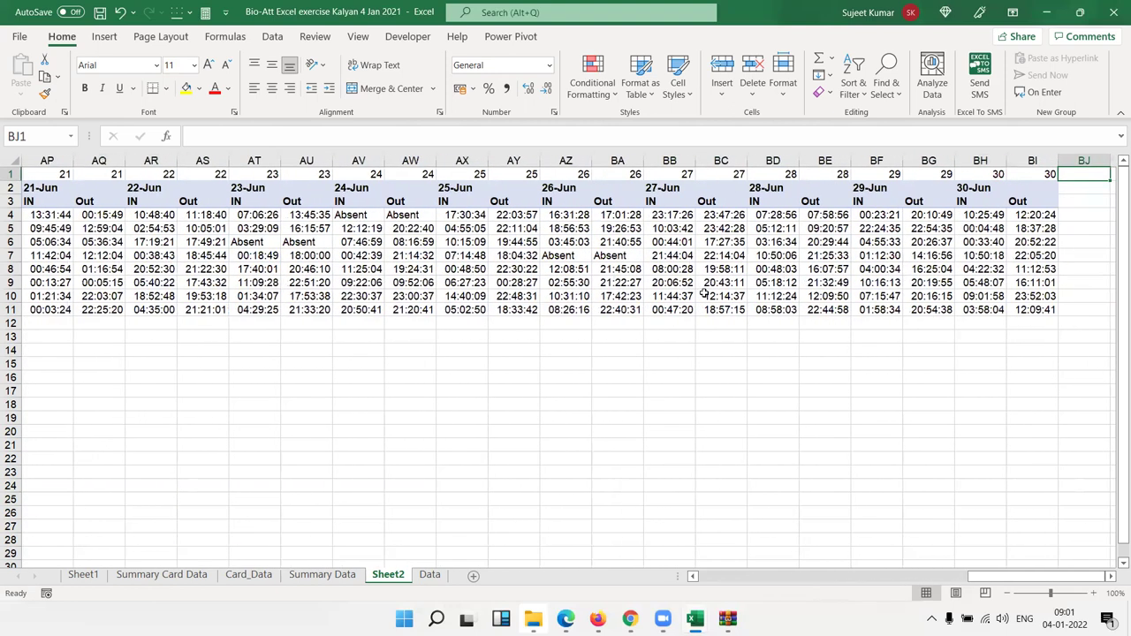
key("Left")
key("ctrl+Home")
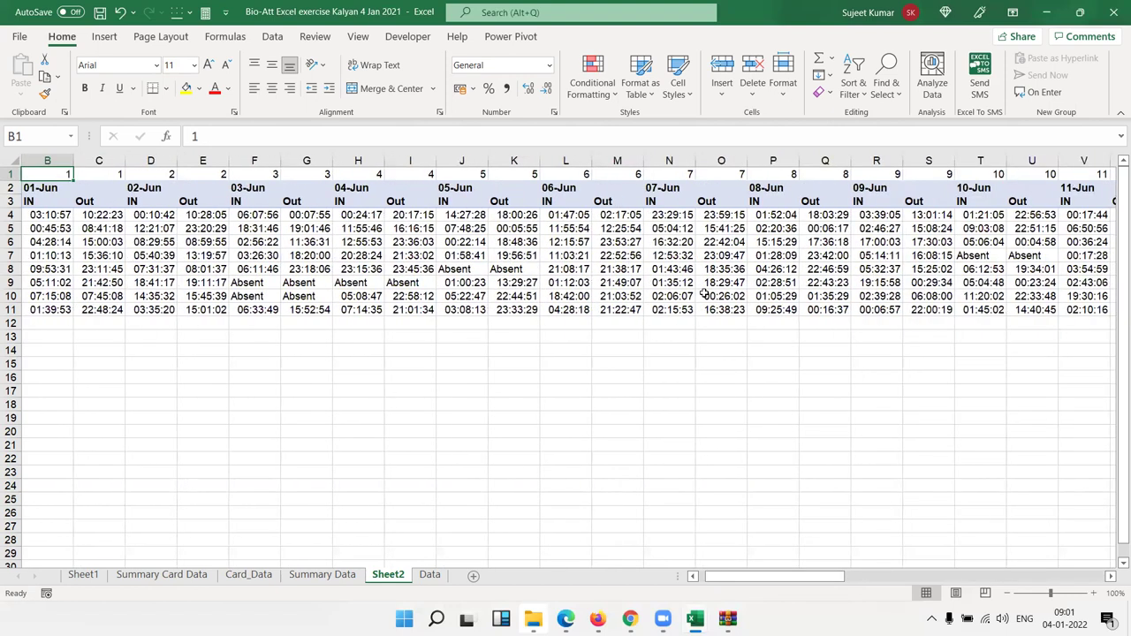
key("Down")
key("Left")
key("Right")
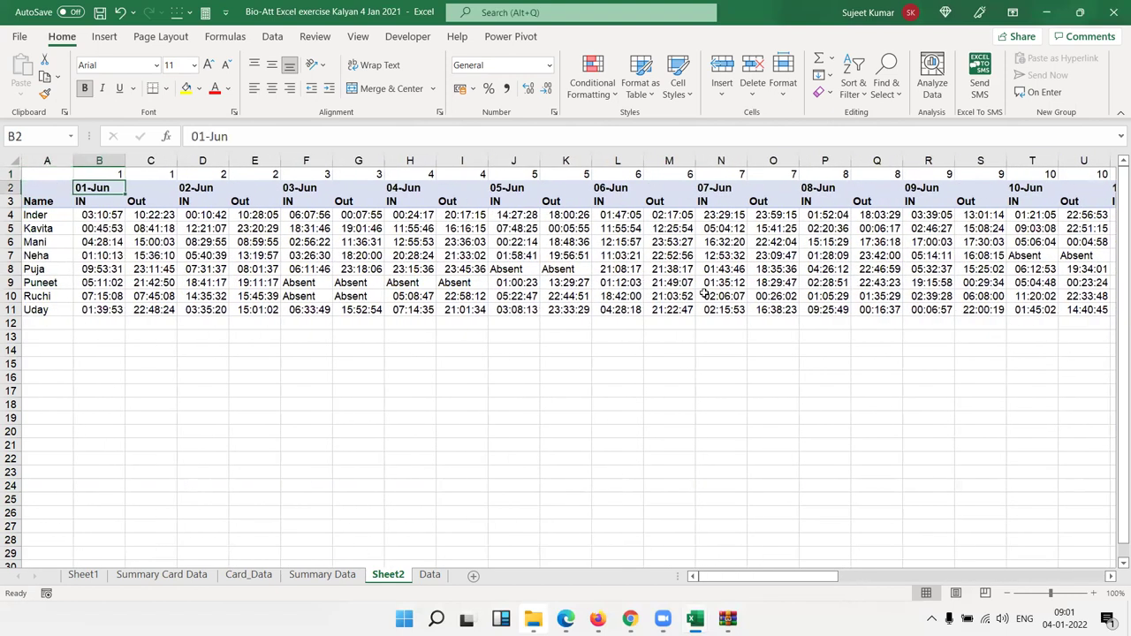
key("Right")
key("Up")
key("ctrl+Right")
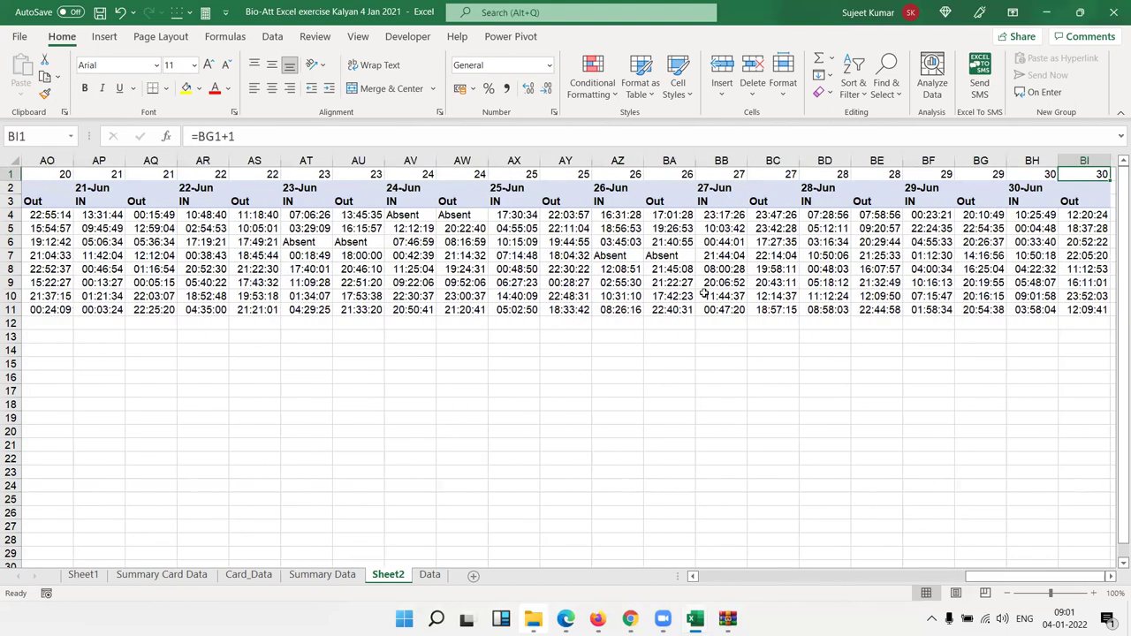
- Enter 1 and 2 in BJ1:BK1 and drag them into a running number series
key("Right")
type("1")
key("Right")
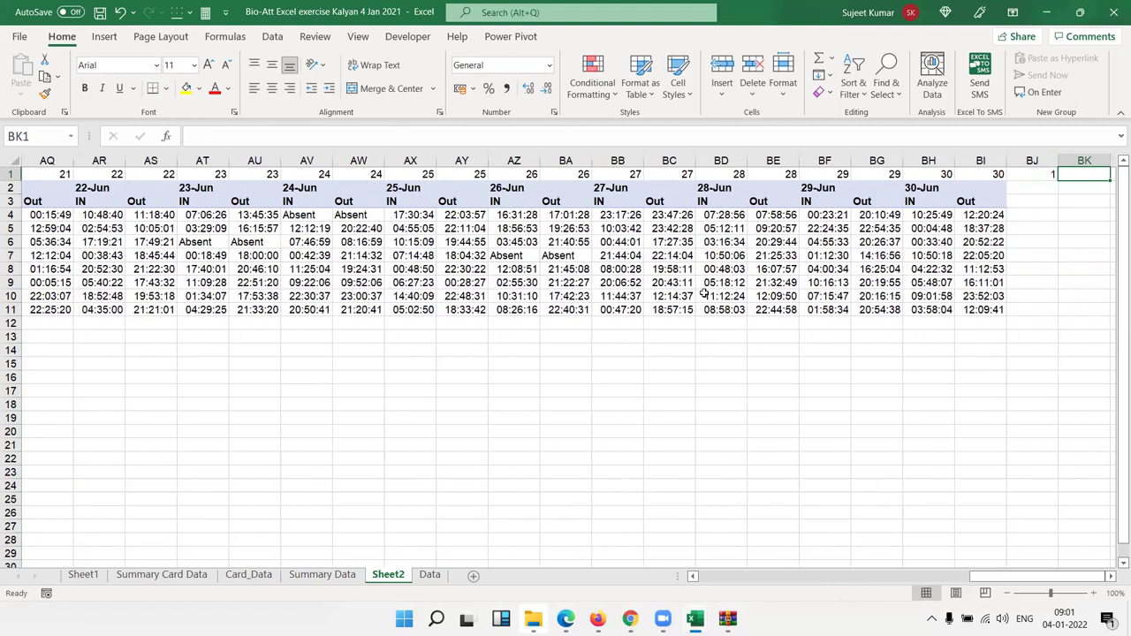
type("2")
key("Right")
key("Left")
key("Left")
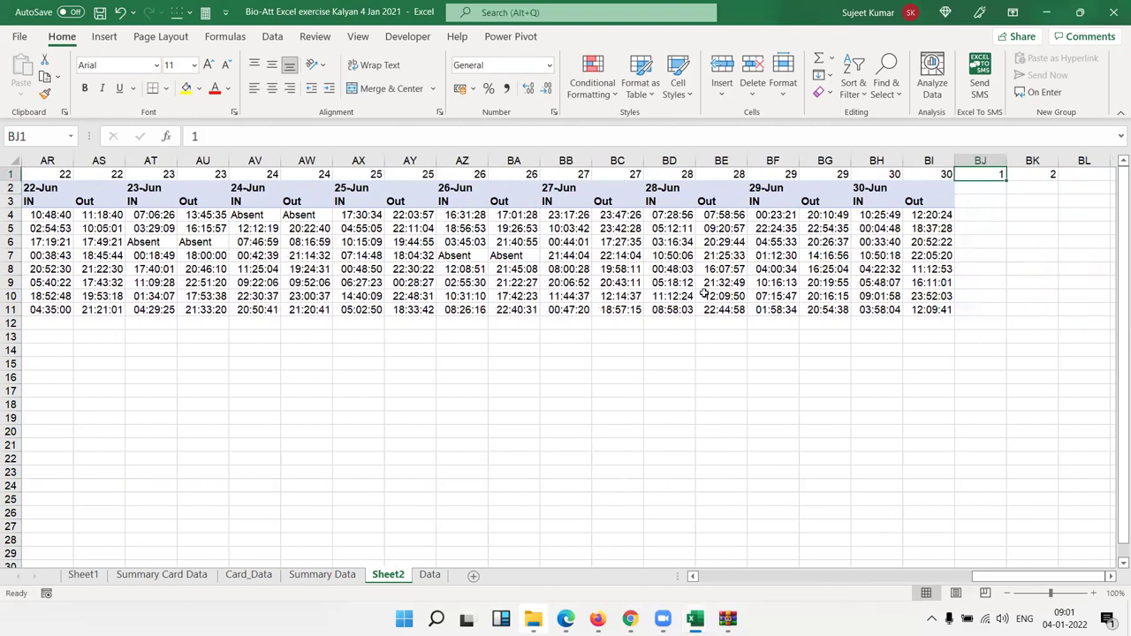
key("shift+Right")
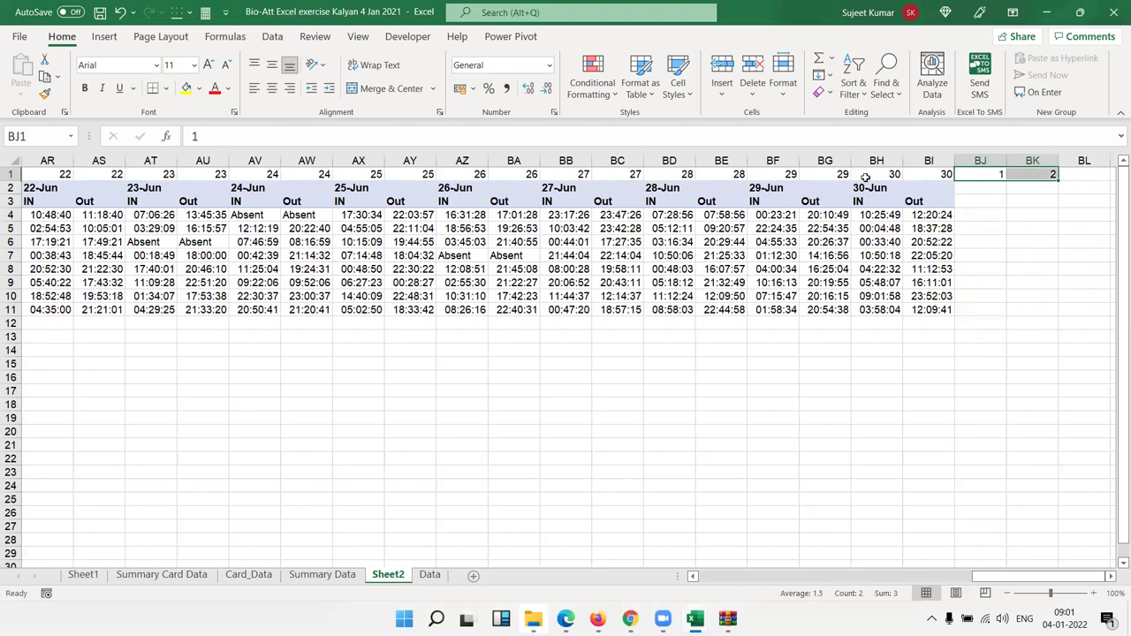
mouse_move(1058, 181)
left_mouse_down()
mouse_move(1038, 180)
mouse_move(1069, 180)
left_mouse_up()
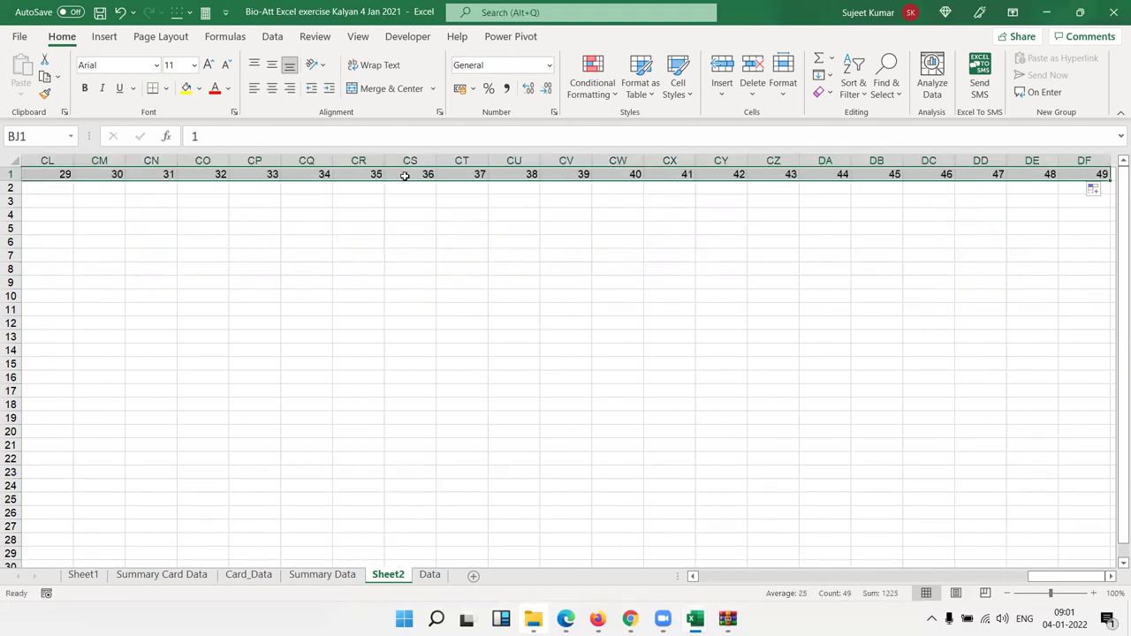
- Clear the surplus numbers 31–49 from CN1 through DF1
left_click(147, 158)
key("ctrl+shift+Right")
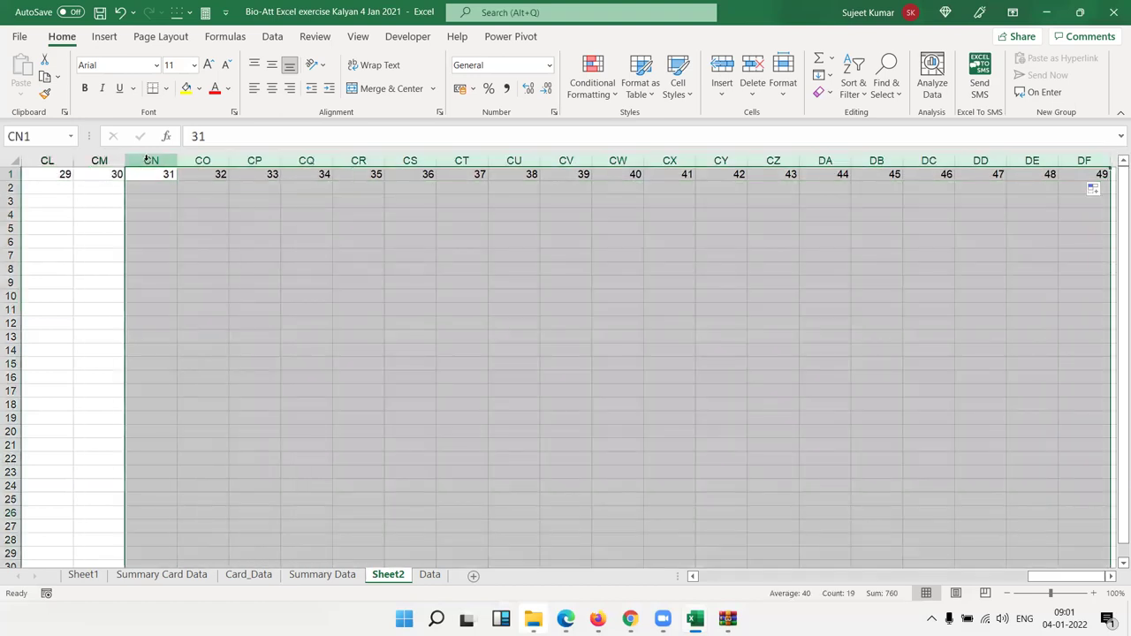
key("Delete")
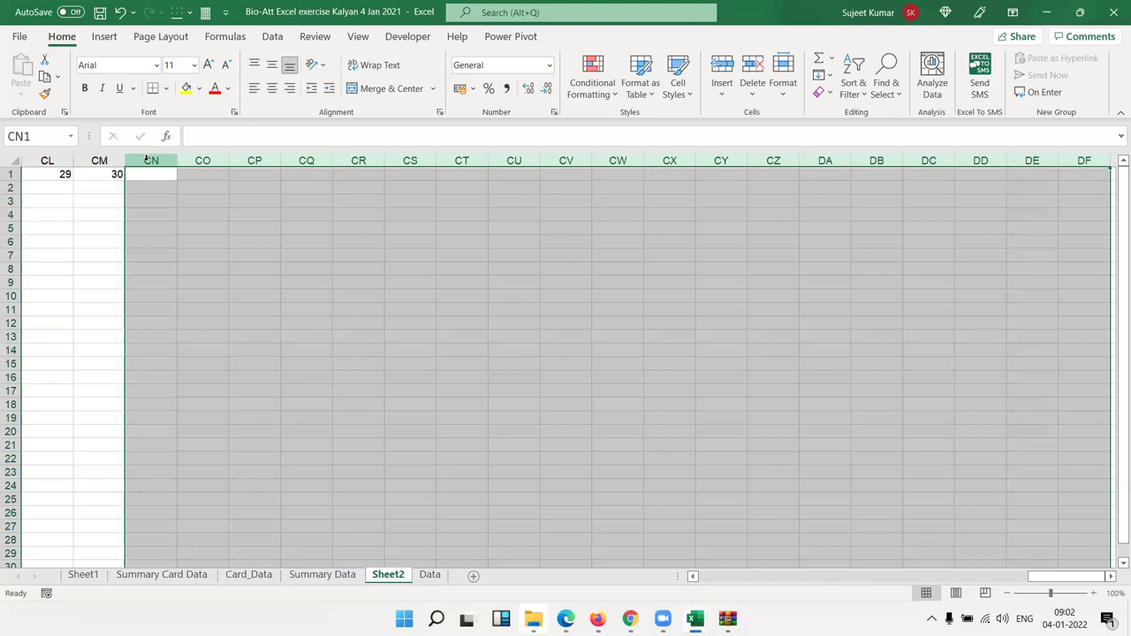
- Select rows 1–11 holding the day numbers and the attendance data
key("Left")
key("ctrl+Left")
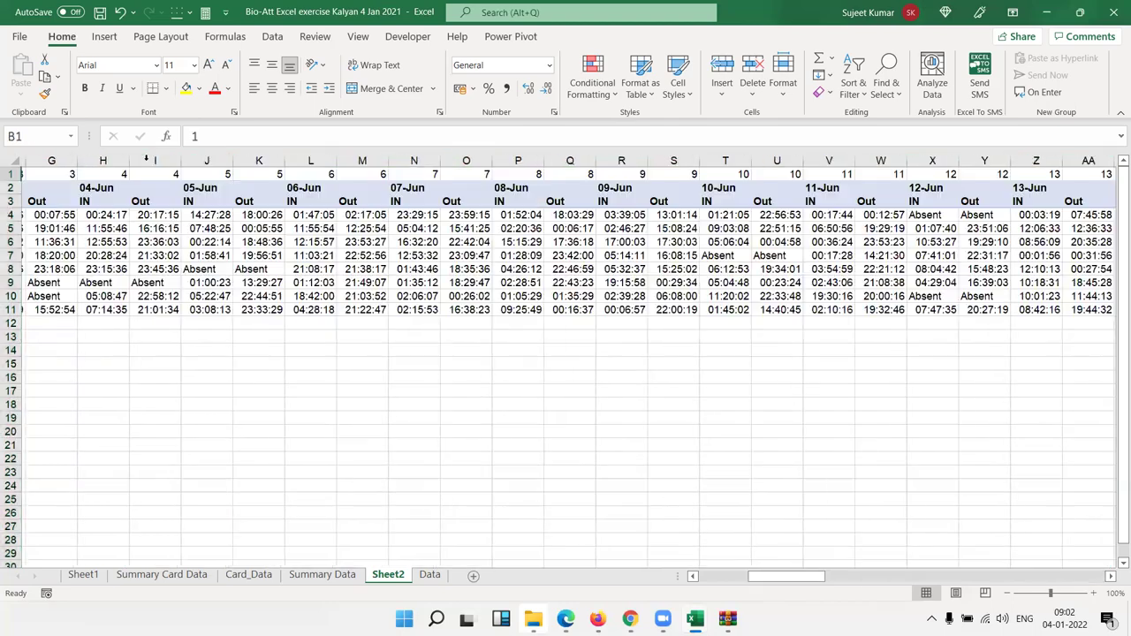
key("ctrl+Right")
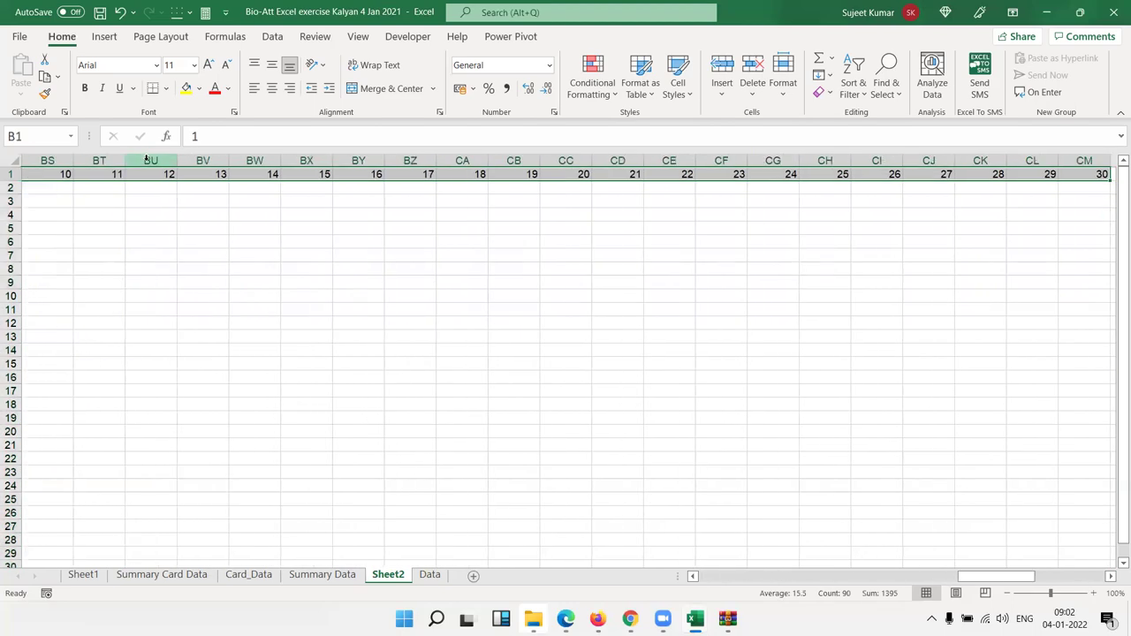
key("ctrl+Left")
key("ctrl+Right")
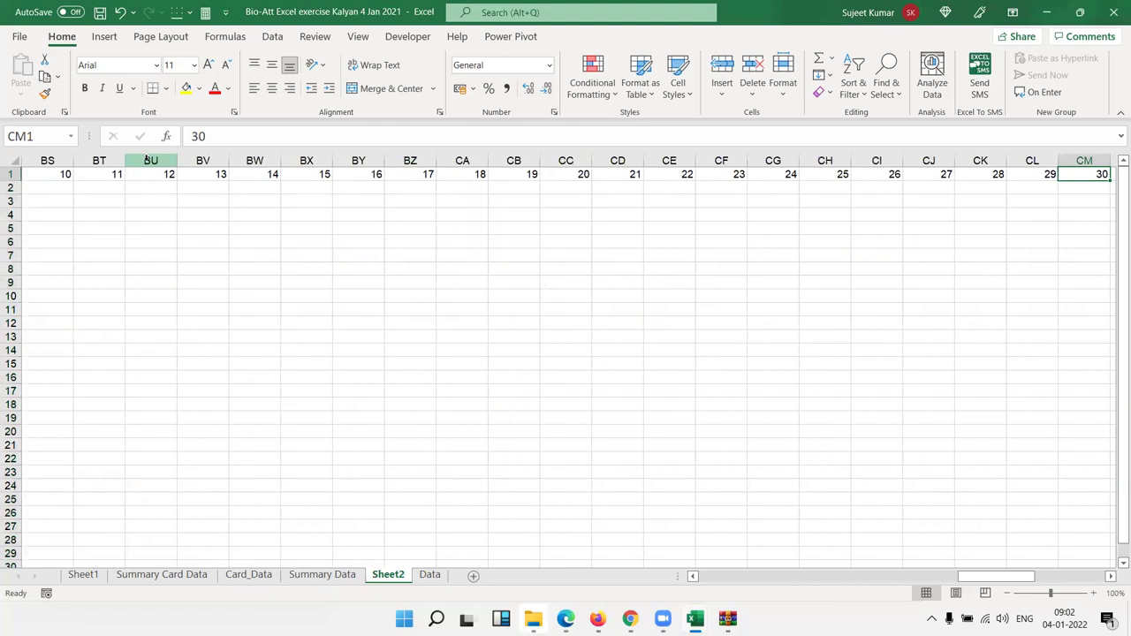
key("ctrl+Left")
key("ctrl+Right")
key("Right")
key("Left")
key("shift+space")
key("shift+Down")
key("shift+Down")
key("shift+Down")
key("shift+Down")
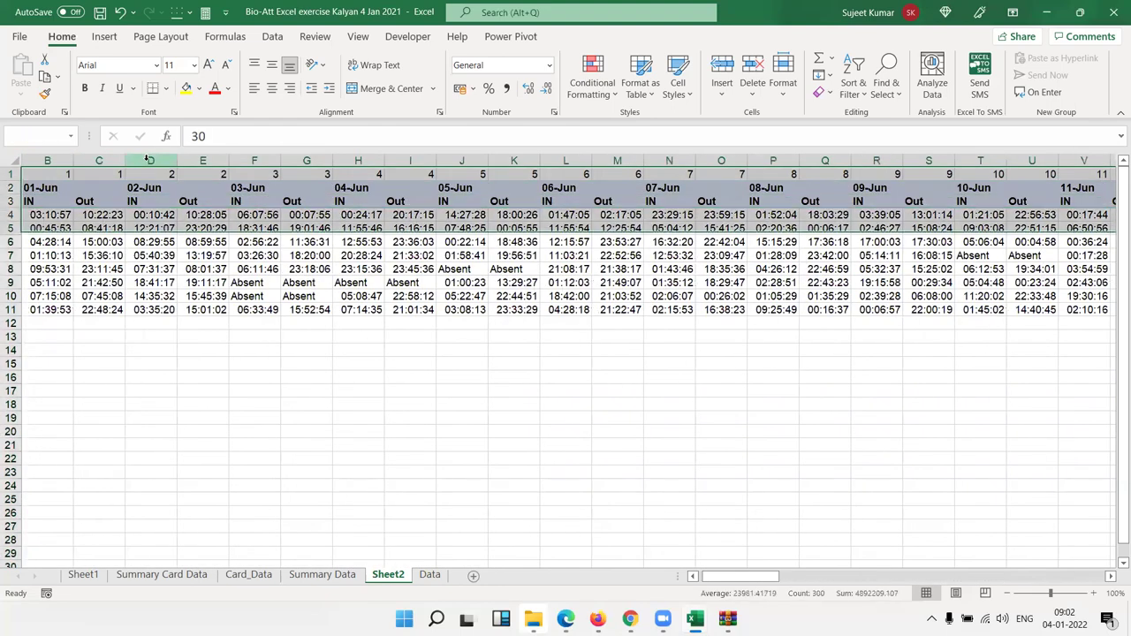
key("shift+Down")
key("shift+Down")
key("shift+Down")
key("shift+Down")
key("shift+Down")
key("shift+Down")
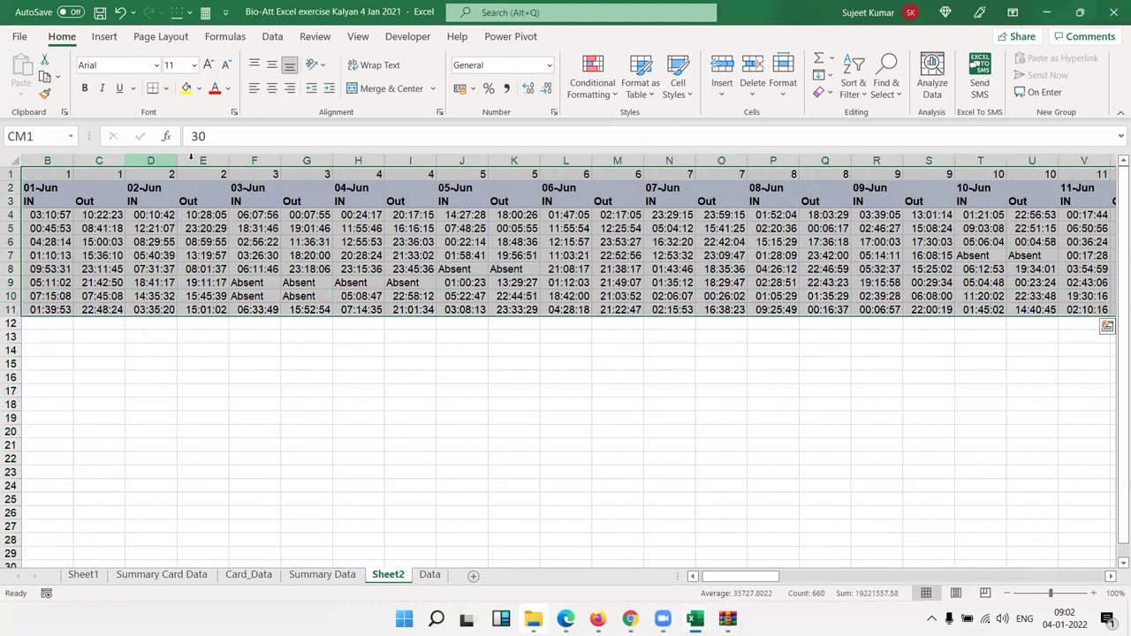
- Custom-sort the selection left to right by Row 1
left_click(853, 83)
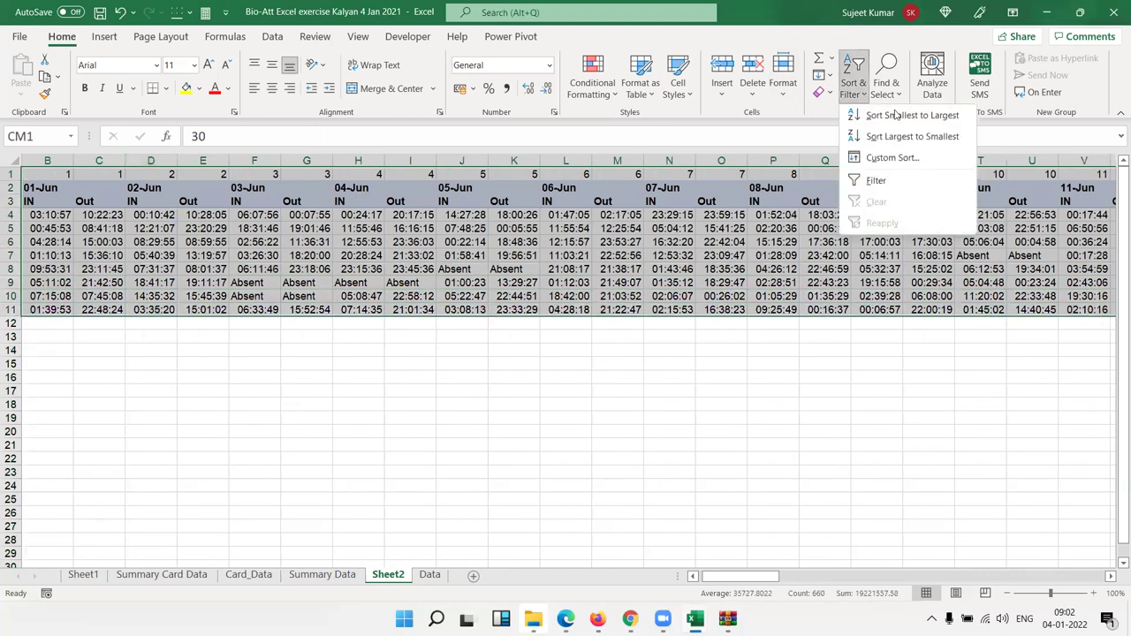
left_click(893, 159)
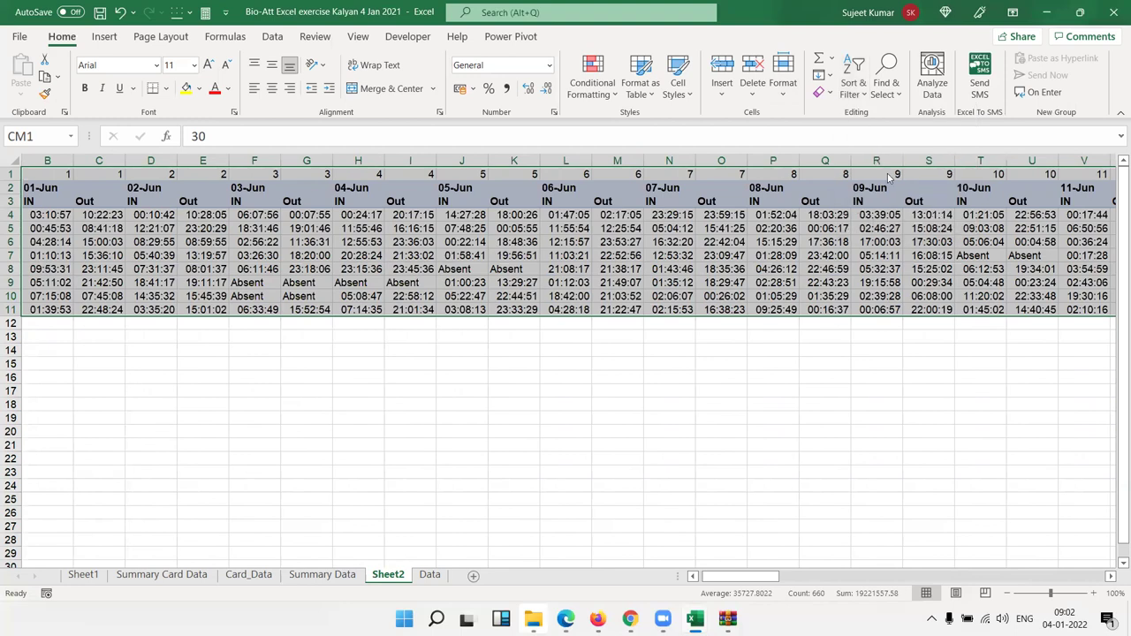
left_click(772, 256)
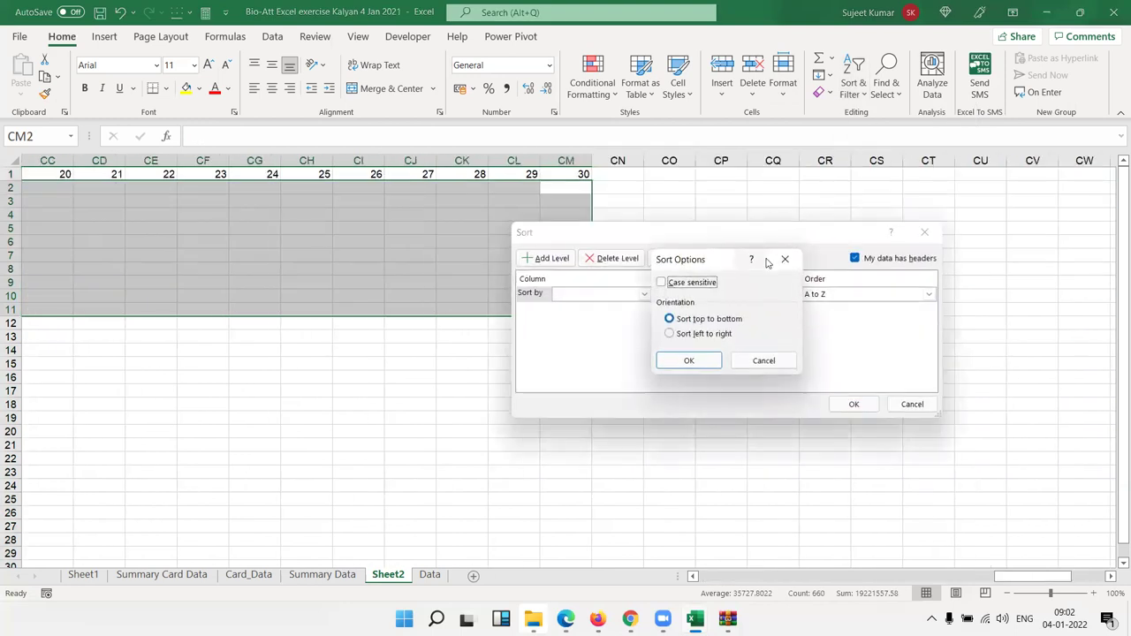
left_click(670, 333)
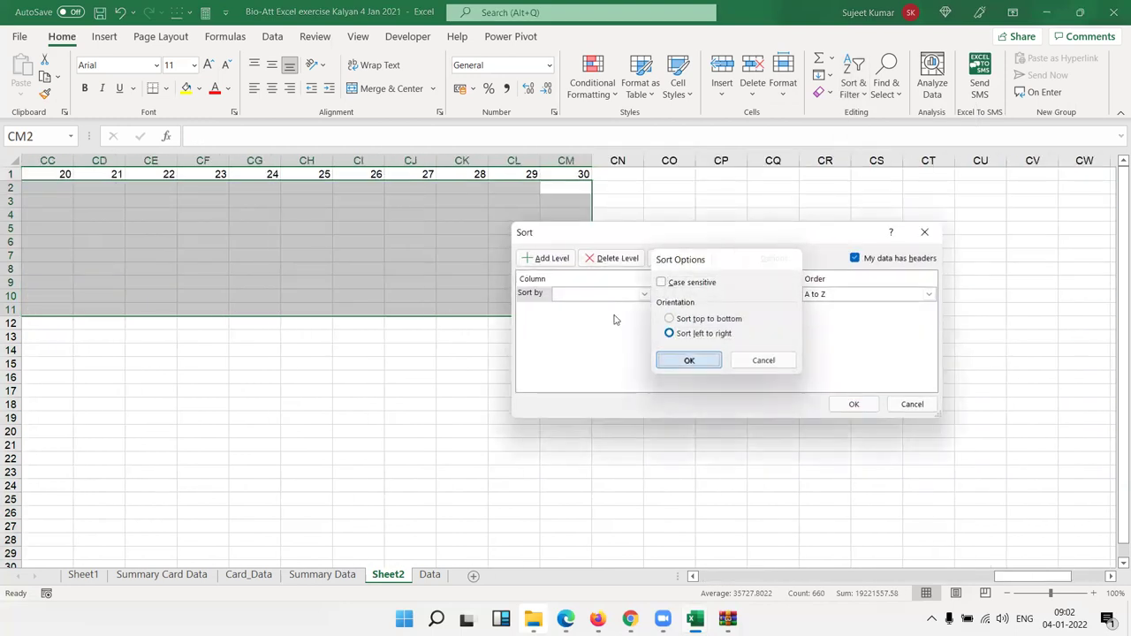
key("Return")
left_click(594, 295)
left_click(596, 307)
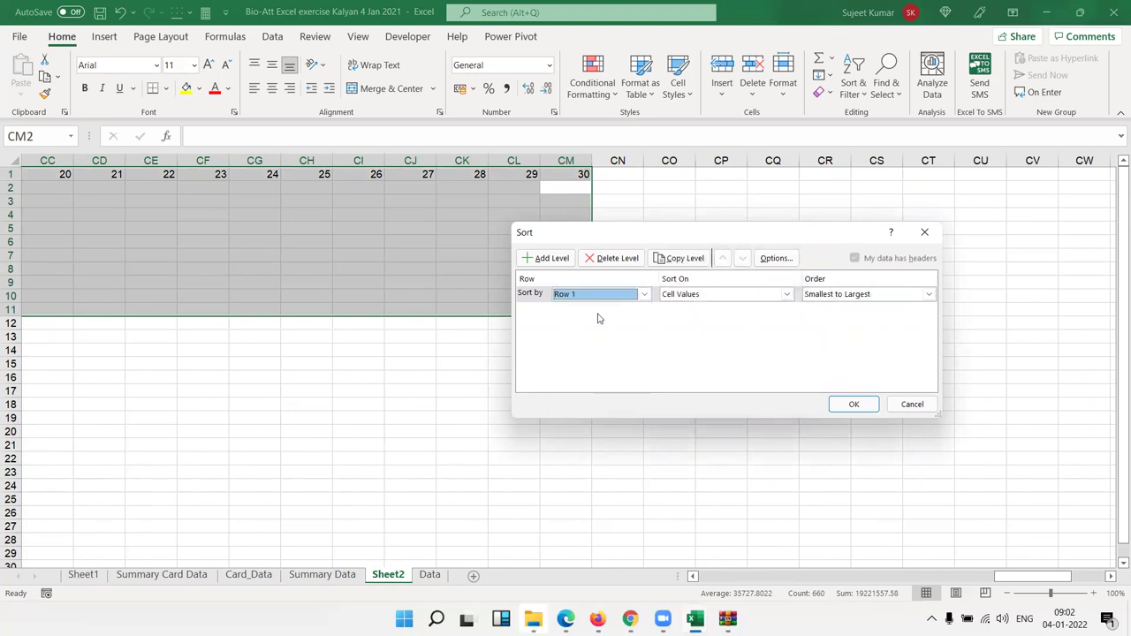
left_click(853, 403)
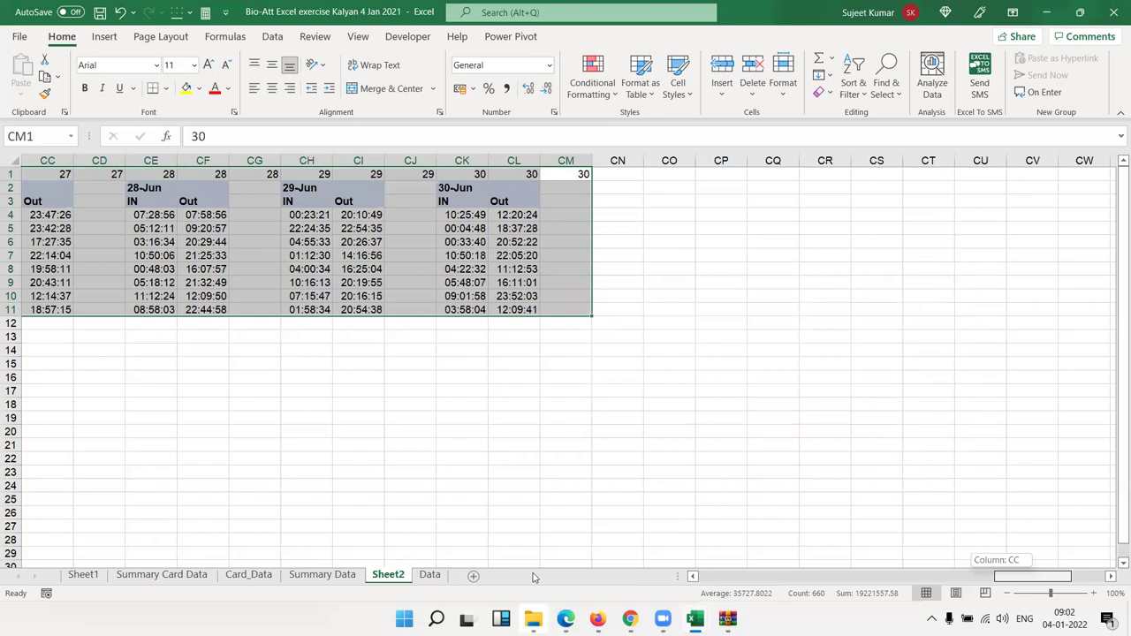
left_click_drag(534, 576, 547, 576)
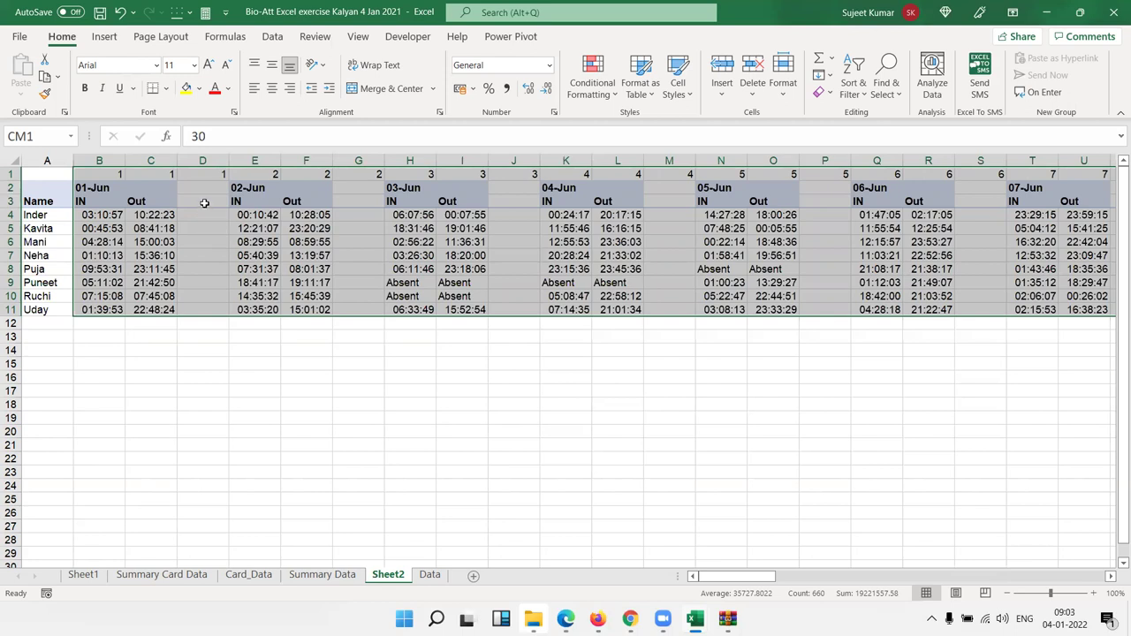
- Label cells BJ3 through CM3 with 'Hours'
key("Return")
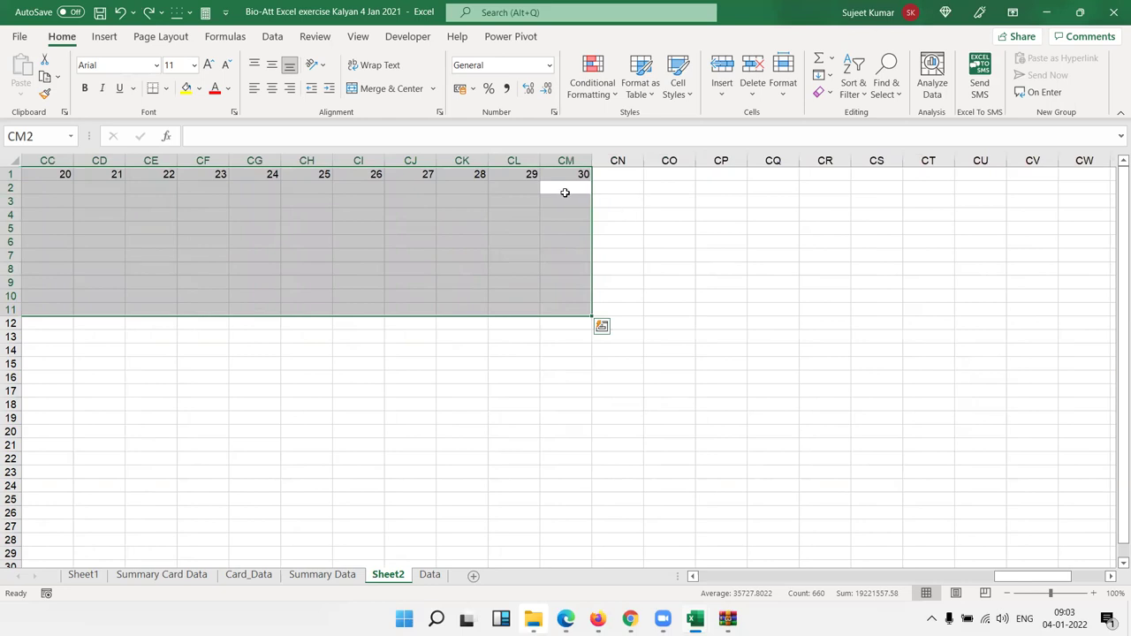
left_click(565, 193)
key("ctrl+Left")
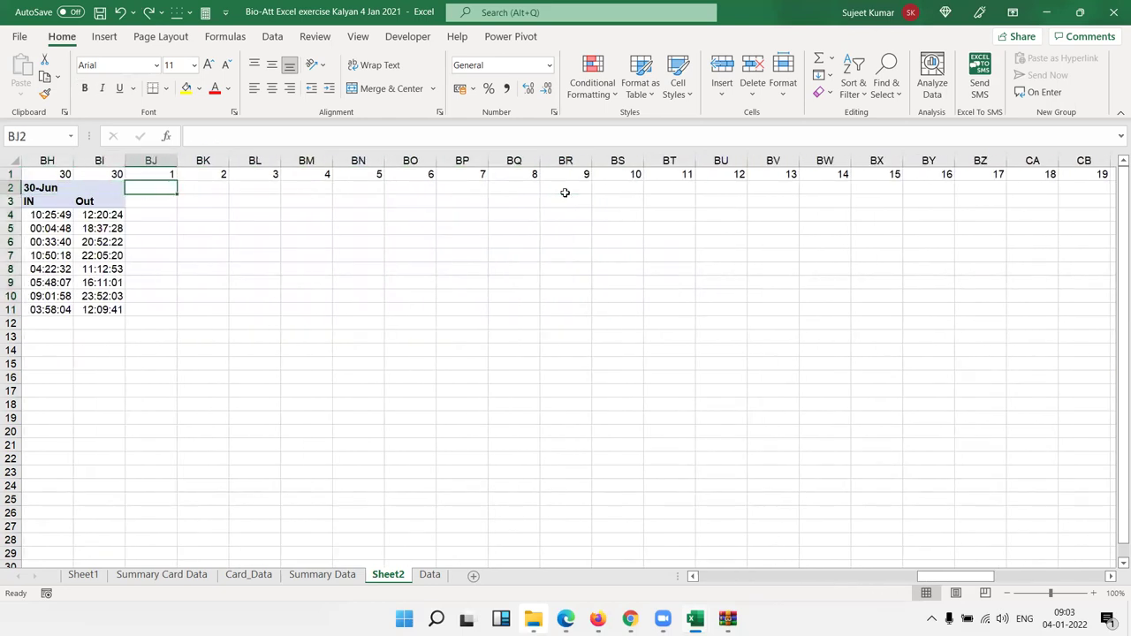
key("Down")
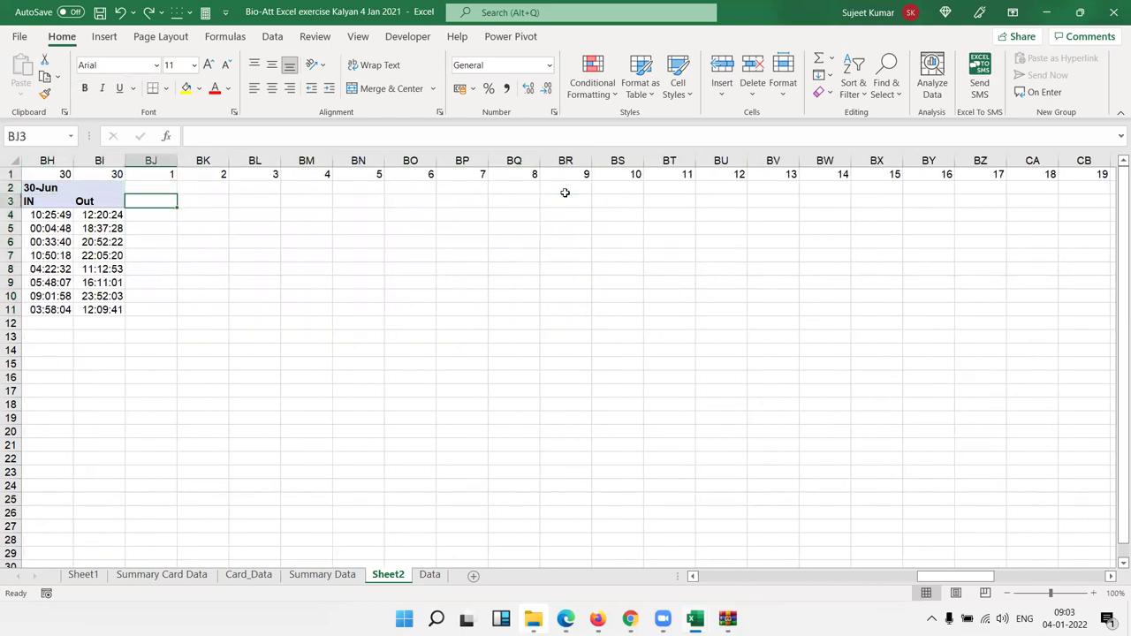
type("Hours")
key("Return")
key("Up")
key("shift+Right")
key("shift+Right")
key("shift+Right")
key("shift+Right")
key("shift+Right")
key("shift+Right")
key("shift+Right")
key("shift+Right")
key("shift+Right")
key("shift+Right")
key("shift+Right")
key("shift+Right")
key("shift+Right")
key("shift+Right")
key("shift+Right")
key("shift+Right")
key("shift+Right")
key("shift+Right")
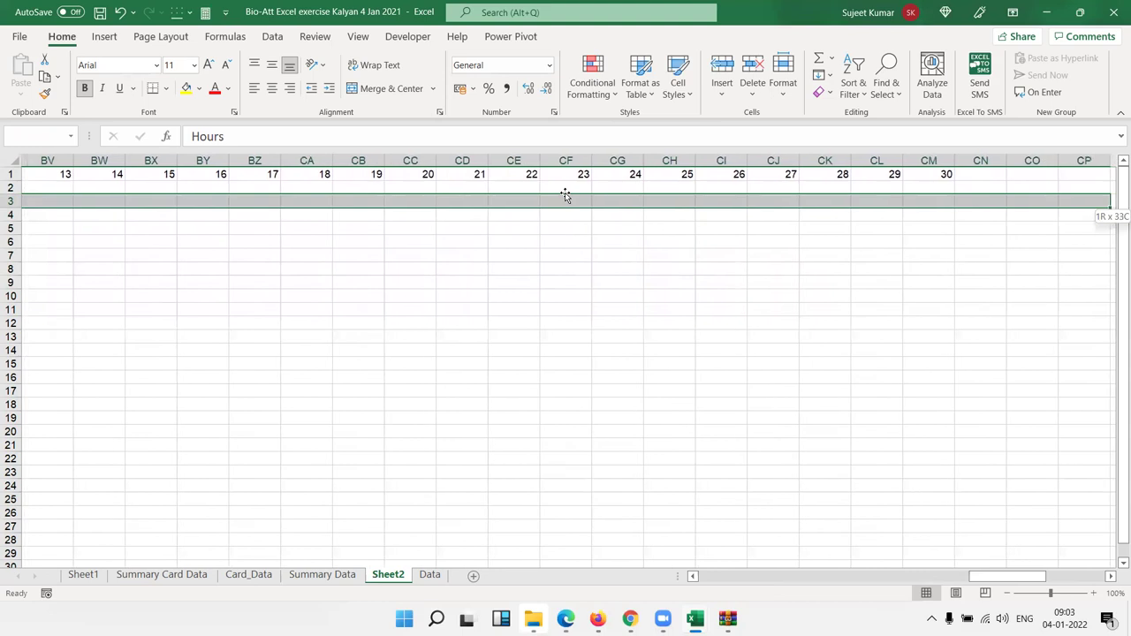
key("shift+Left")
key("shift+Left")
key("shift+Left")
key("ctrl+r")
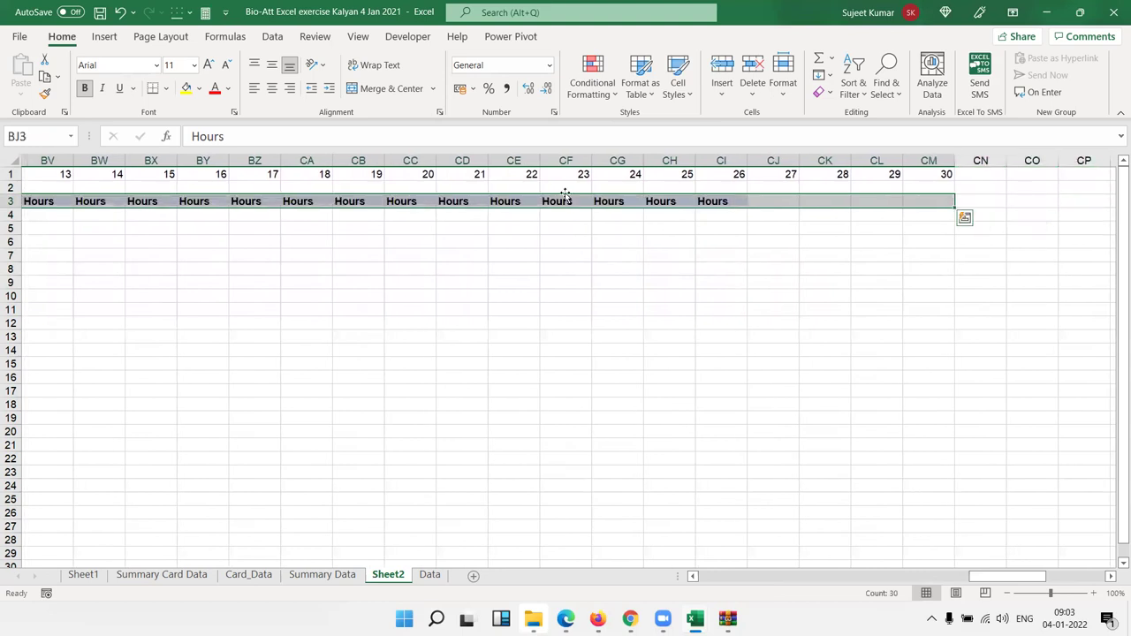
key("ctrl+Right")
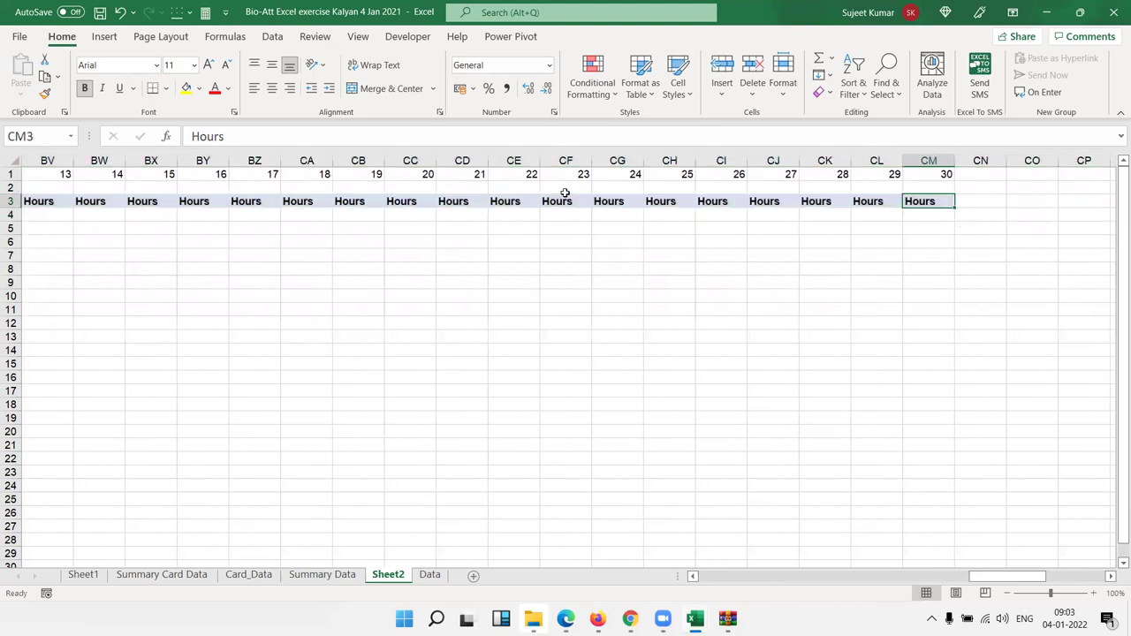
- Select the whole attendance block, including the Hours columns and the day-number row
key("Up")
key("Up")
key("shift+Down")
key("shift+Down")
key("ctrl+shift+Left")
key("shift+Down")
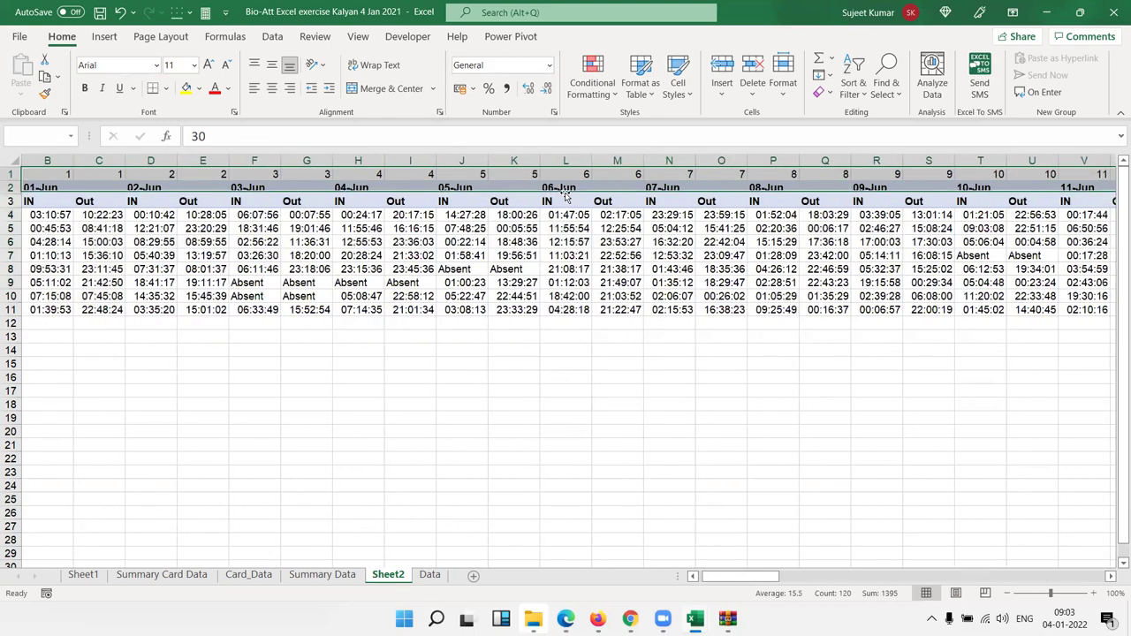
key("shift+Down")
key("shift+Down")
key("shift+Down")
key("shift+Down")
key("shift+Down")
key("shift+Down")
key("shift+Down")
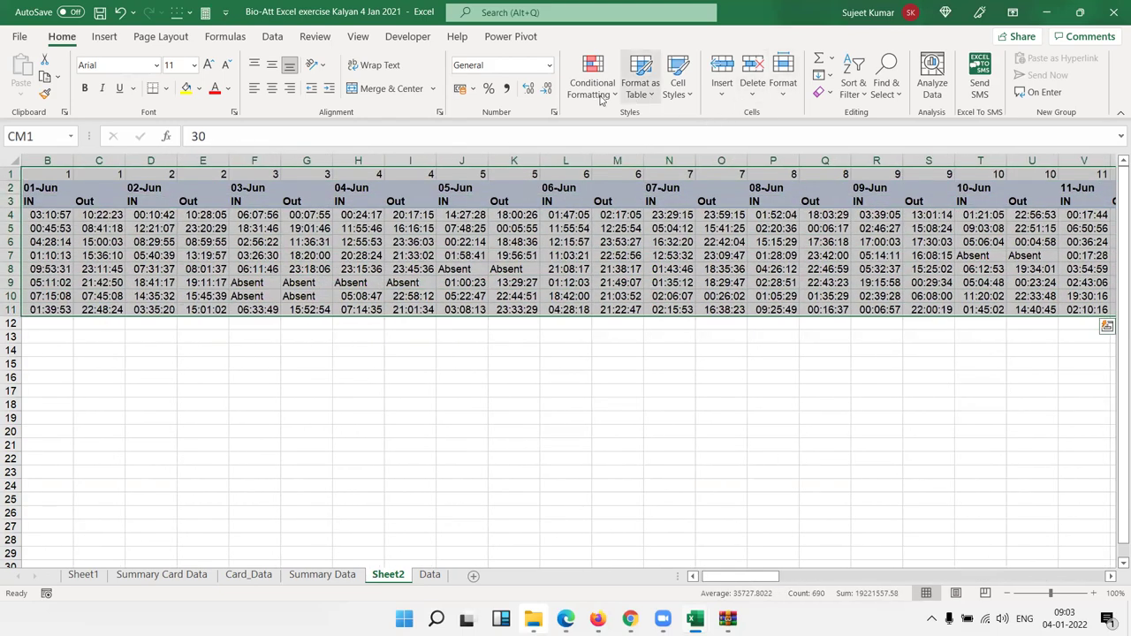
- Custom-sort the block left to right by Row 1 so each Hours column follows its Out
left_click(855, 88)
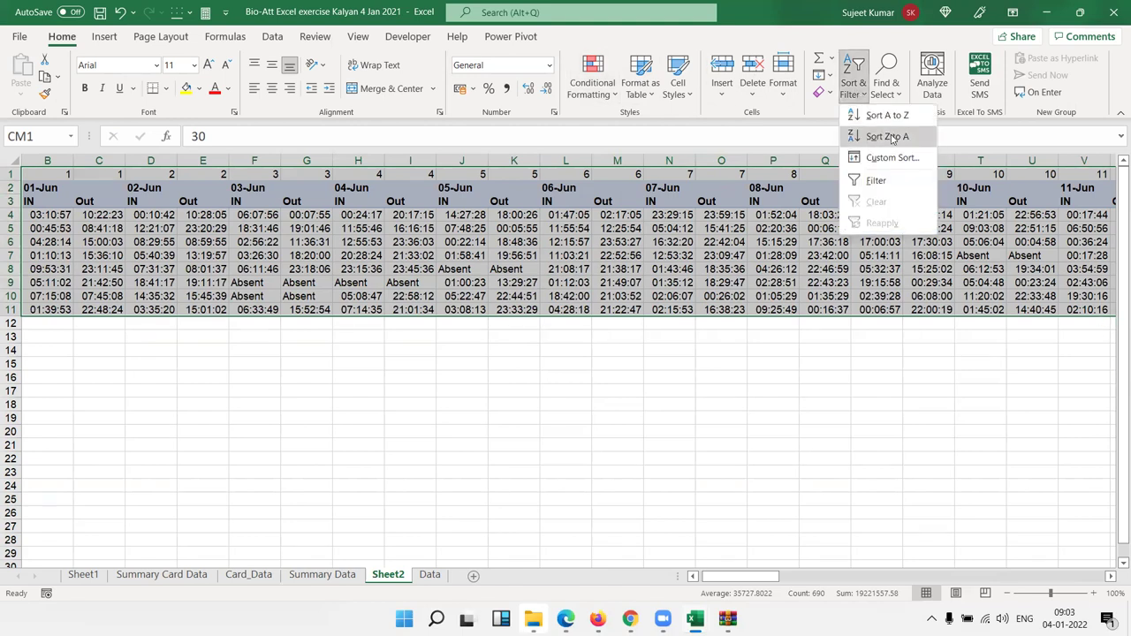
left_click(894, 155)
left_click(645, 294)
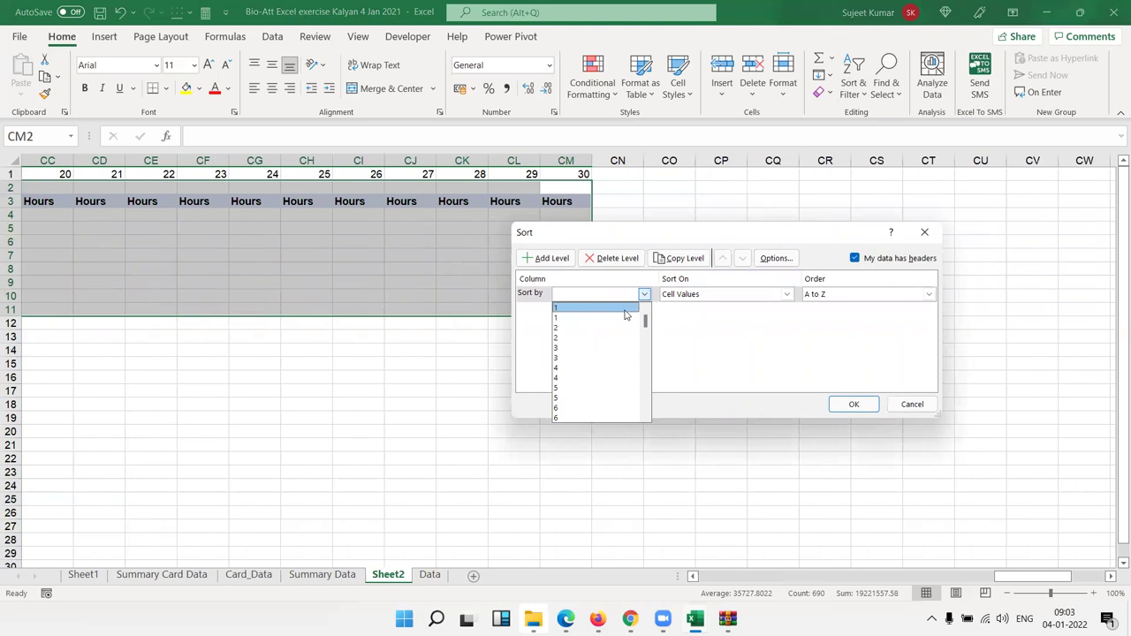
left_click(773, 259)
left_click(772, 260)
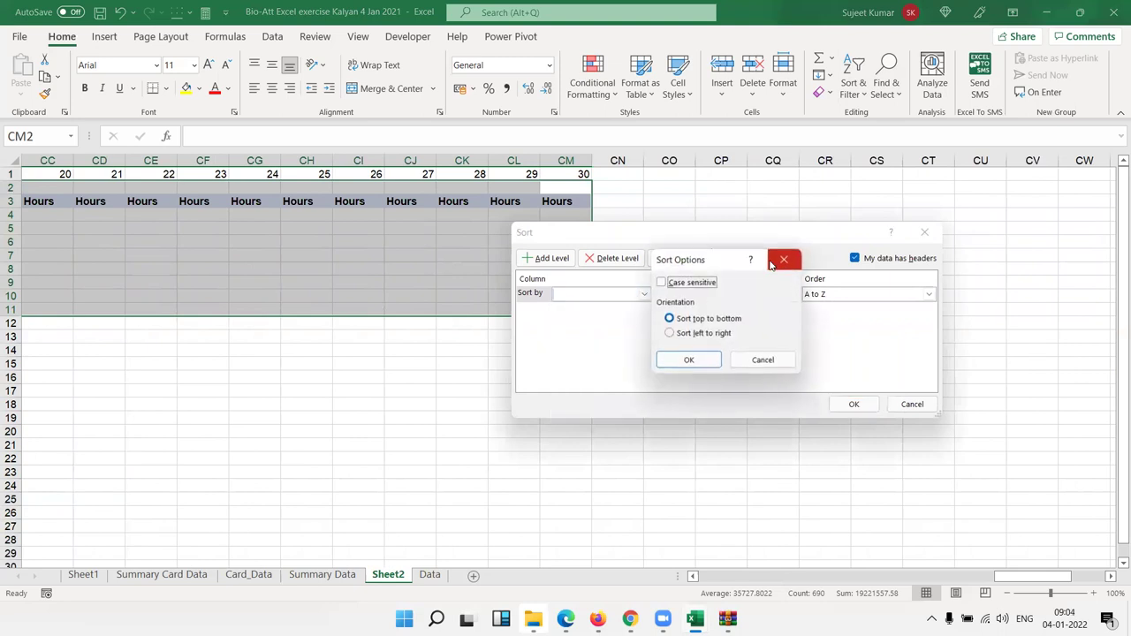
left_click(698, 333)
left_click(688, 360)
left_click(598, 300)
left_click(601, 308)
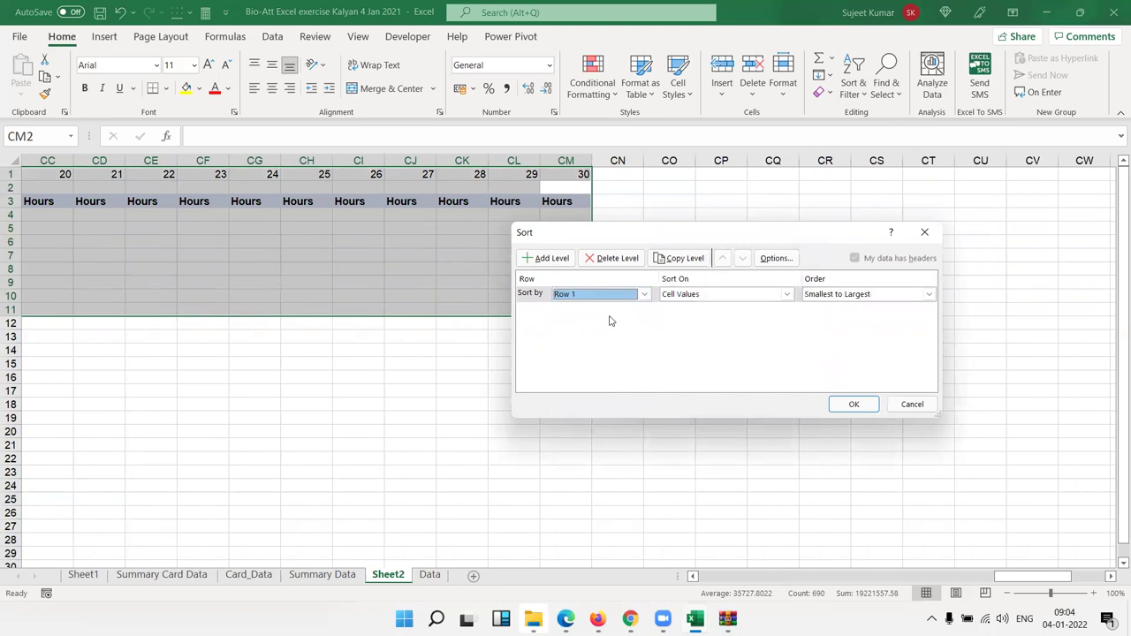
left_click(844, 405)
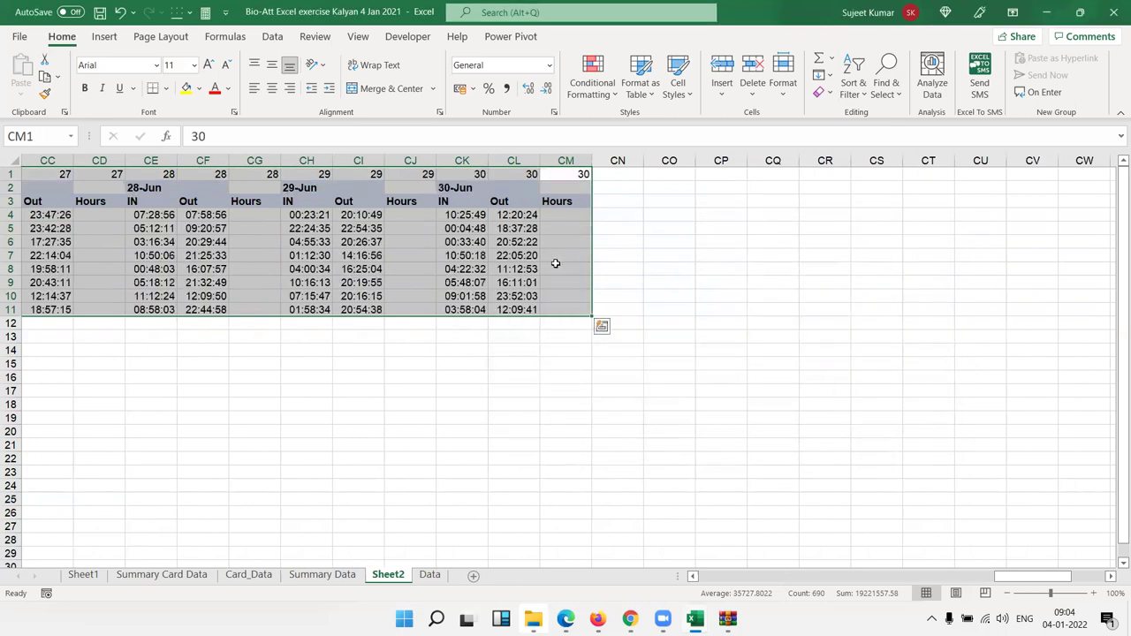
left_click(555, 262)
- Delete the helper row of day numbers
key("ctrl+Up")
key("ctrl+Up")
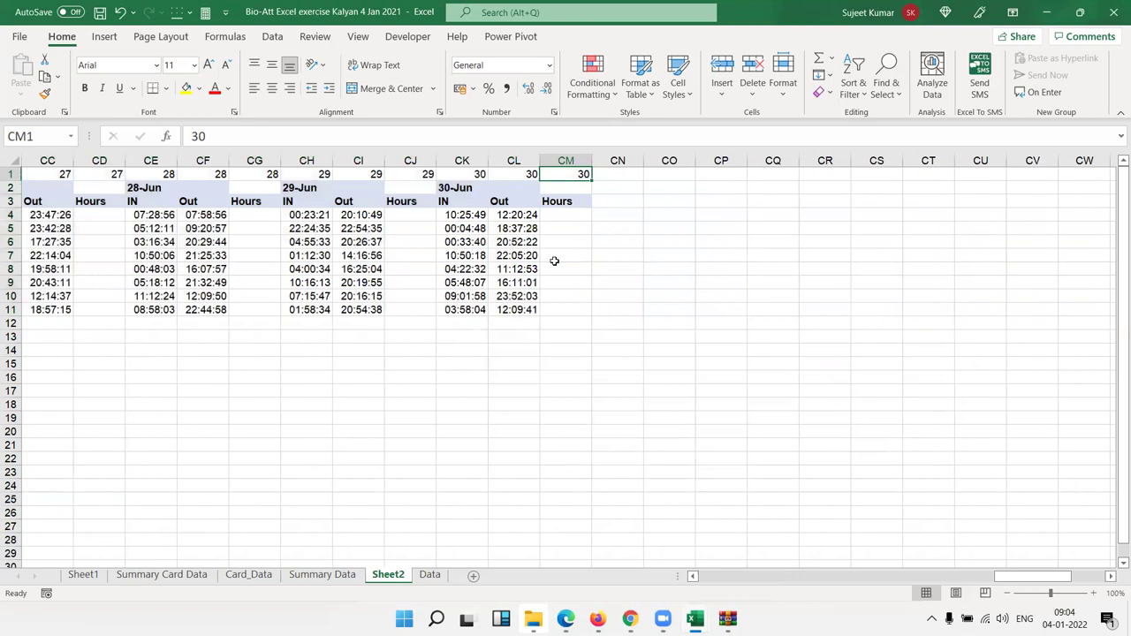
key("shift+space")
key("ctrl+minus")
- Move back to the start of the sheet, to the first employee's times
key("ctrl+Left")
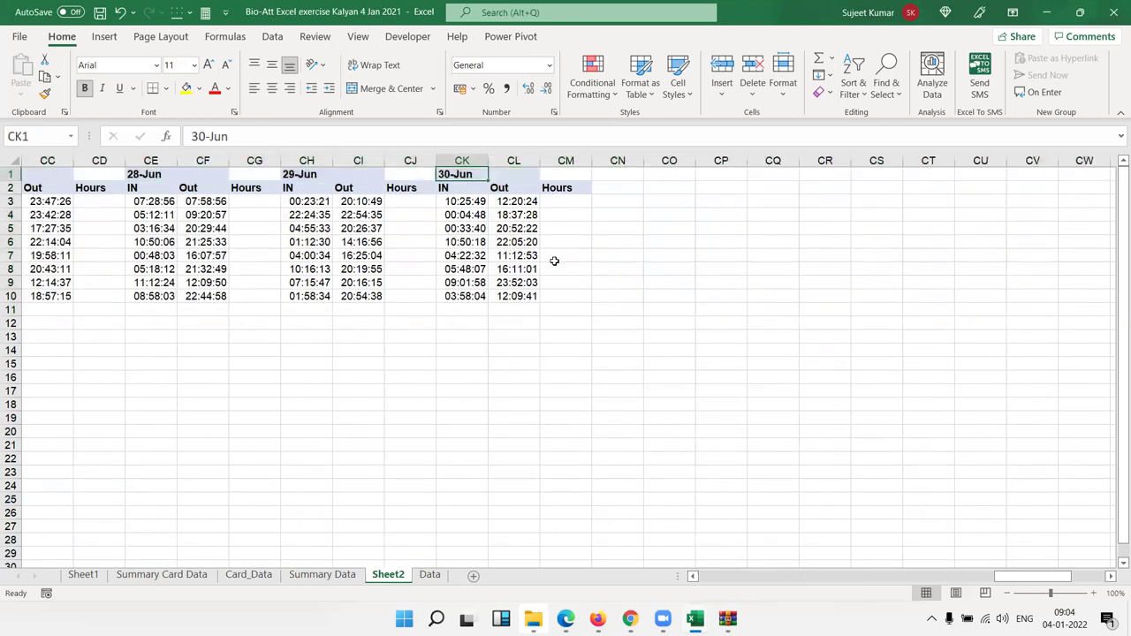
key("ctrl+Left")
key("ctrl+Left")
key("ctrl+Left")
key("ctrl+Left")
key("ctrl+Left")
key("ctrl+Left")
key("ctrl+Left")
key("ctrl+Left")
key("ctrl+Left")
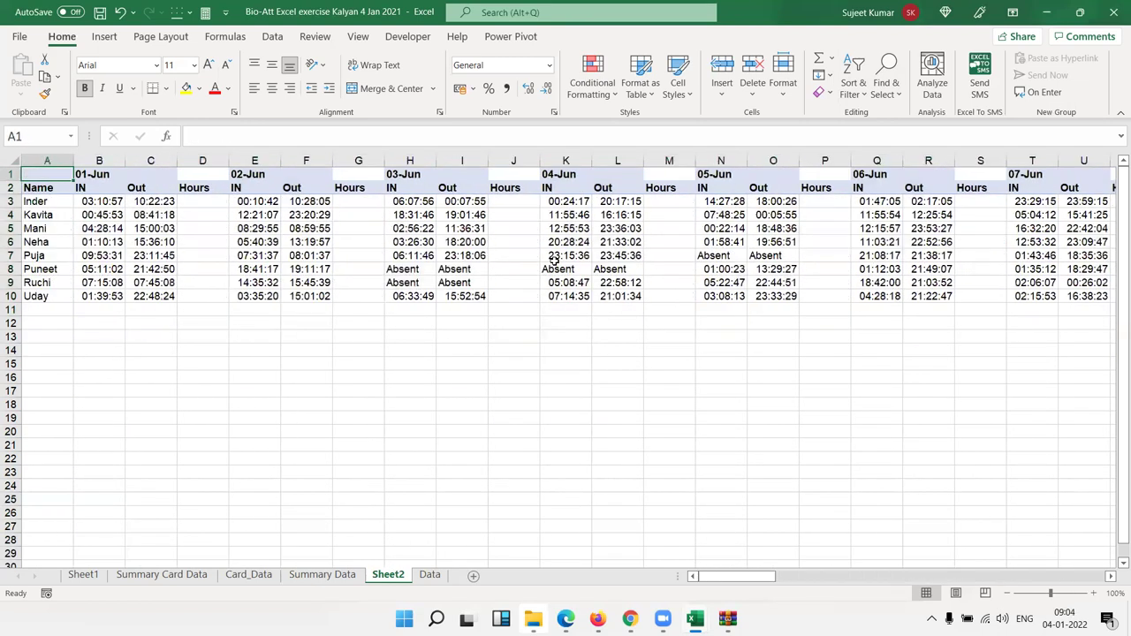
key("Down")
key("Down")
key("Down")
key("Down")
key("Down")
key("Right")
key("Right")
key("Up")
key("Up")
key("Up")
key("Up")
key("Right")
key("Down")
key("Left")
key("Left")
key("Left")
key("Right")
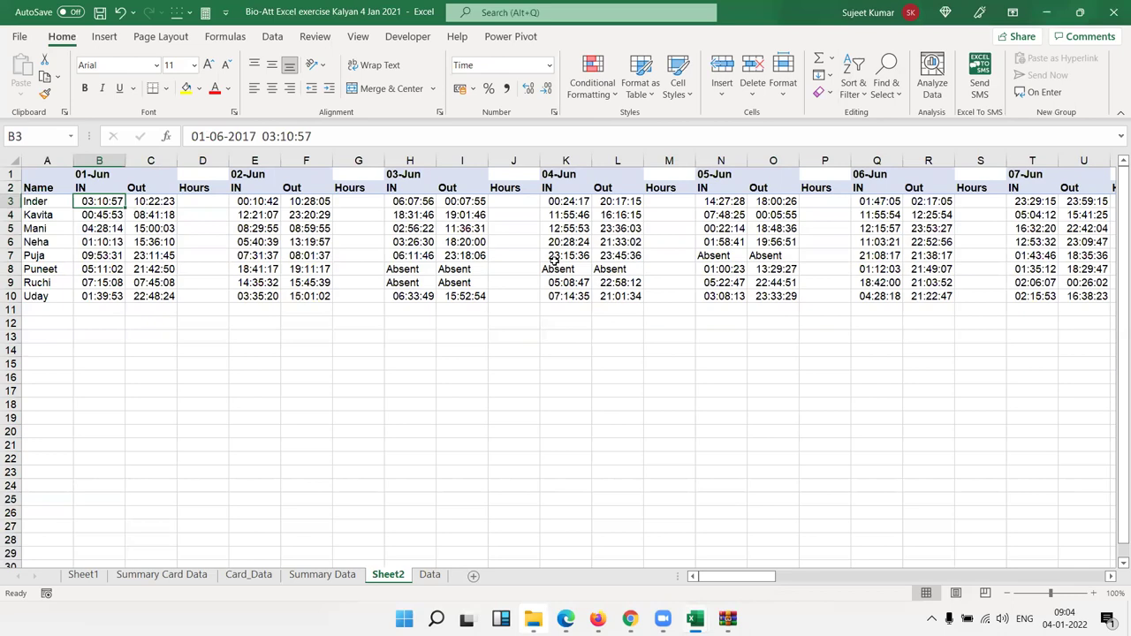
- Select the data from B3 through the last employee's last Hours cell
key("shift+Right")
key("shift+Right")
key("shift+Right")
key("shift+Right")
key("shift+Right")
key("shift+Right")
key("shift+Right")
key("shift+Right")
key("shift+Right")
key("shift+Right")
key("shift+Right")
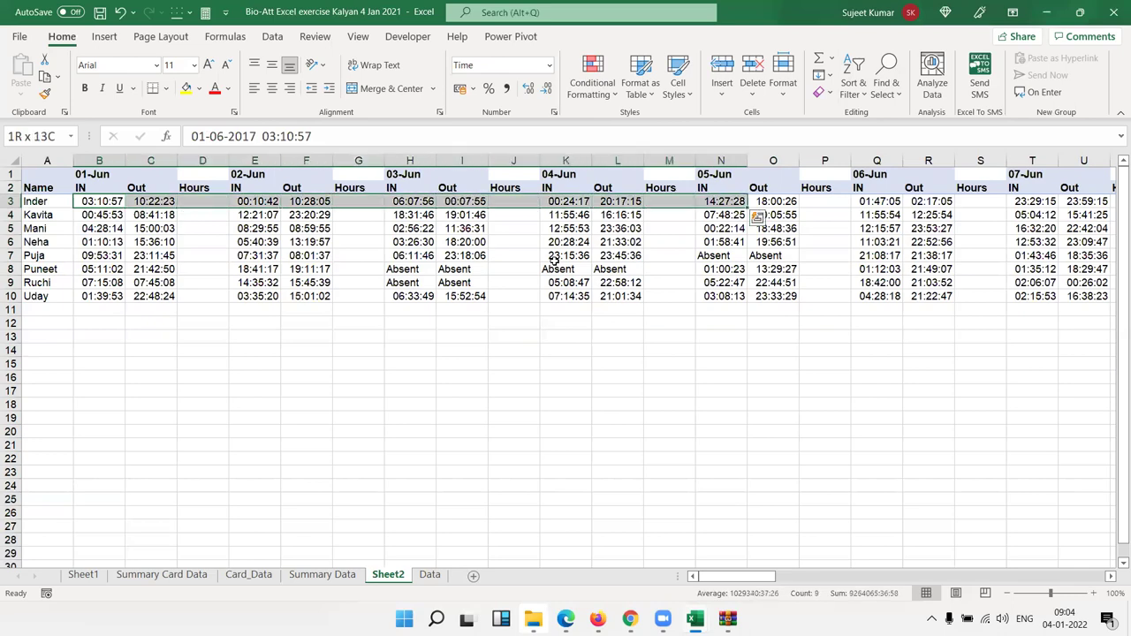
key("shift+Right")
key("shift+Right")
key("shift+Right")
key("shift+Right")
key("shift+Right")
key("shift+Right")
key("shift+Right")
key("shift+Right")
key("shift+Right")
key("shift+Right")
key("shift+Right")
key("shift+Right")
key("shift+Right")
key("shift+Right")
key("shift+Right")
key("shift+Right")
key("shift+Right")
key("shift+Right")
key("shift+Right")
key("shift+Right")
key("ctrl+shift+Right")
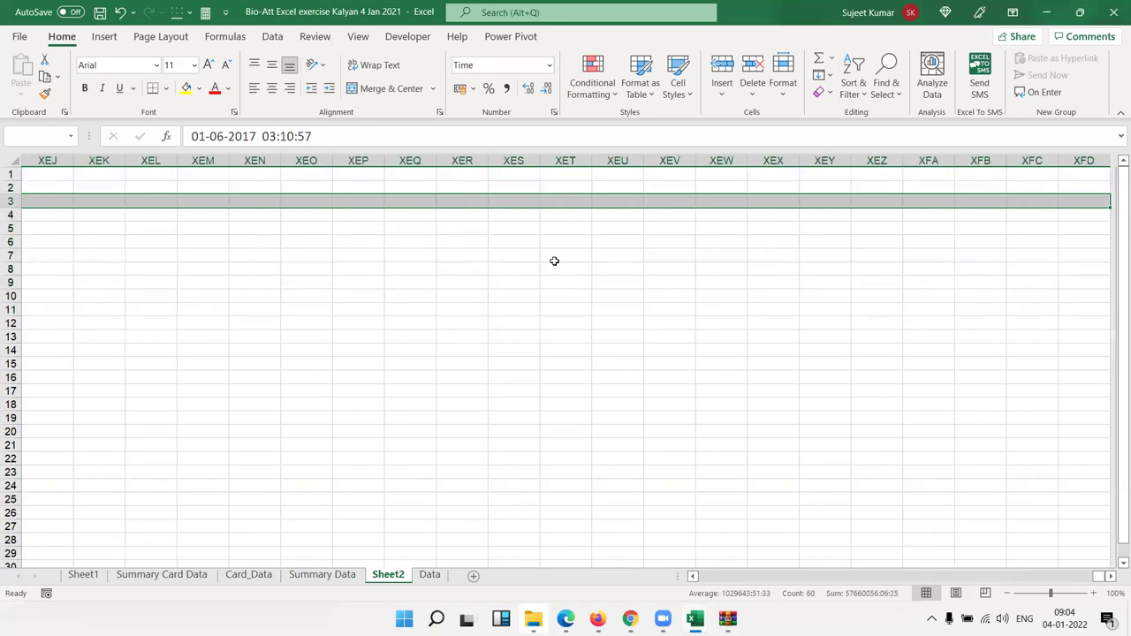
key("ctrl+shift+Left")
key("shift+Down")
key("shift+Right")
key("shift+Right")
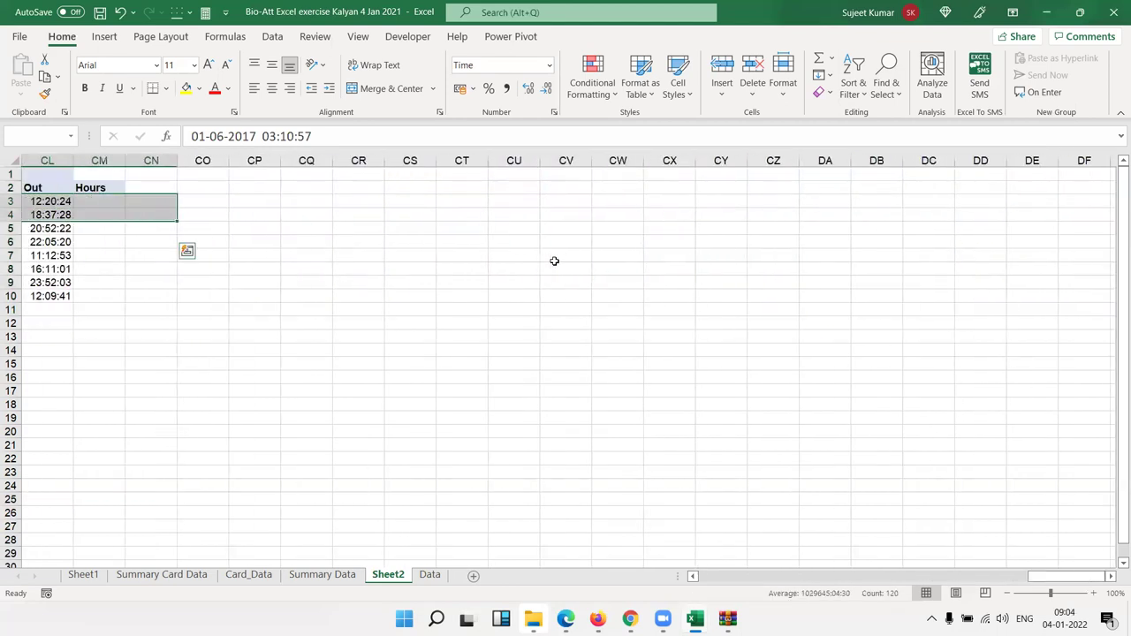
key("shift+Down")
key("shift+Left")
key("shift+Down")
key("shift+Down")
key("shift+Down")
key("shift+Down")
key("shift+Down")
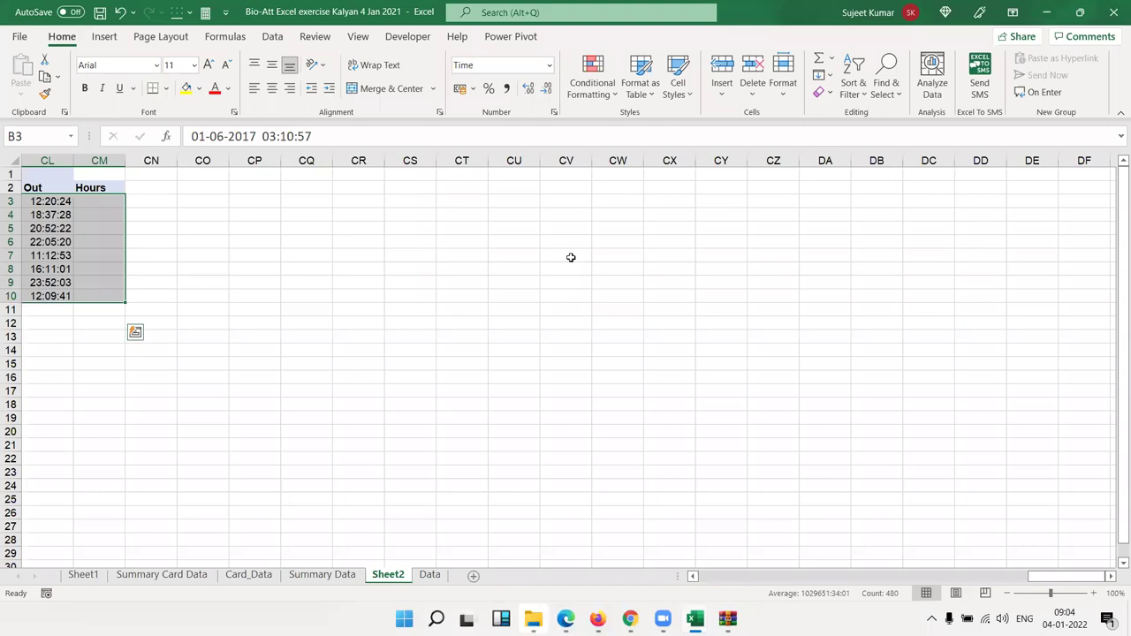
mouse_move(1033, 576)
left_mouse_down()
mouse_move(874, 592)
mouse_move(643, 574)
left_mouse_up()
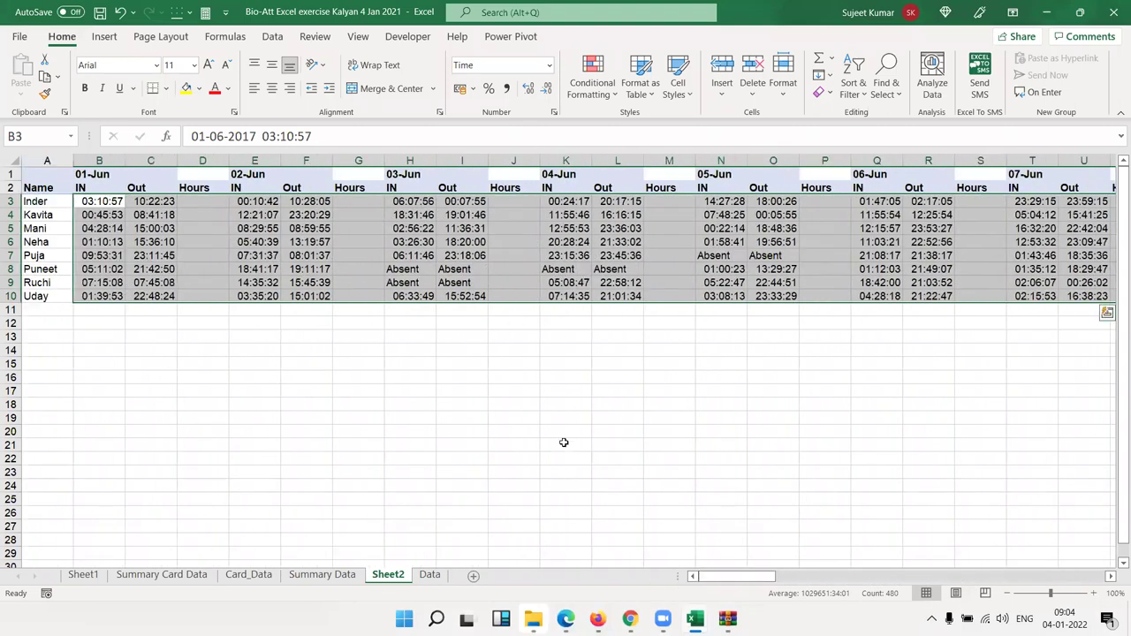
- Use Go To Special > Blanks to select only the empty Hours cells
left_click(891, 84)
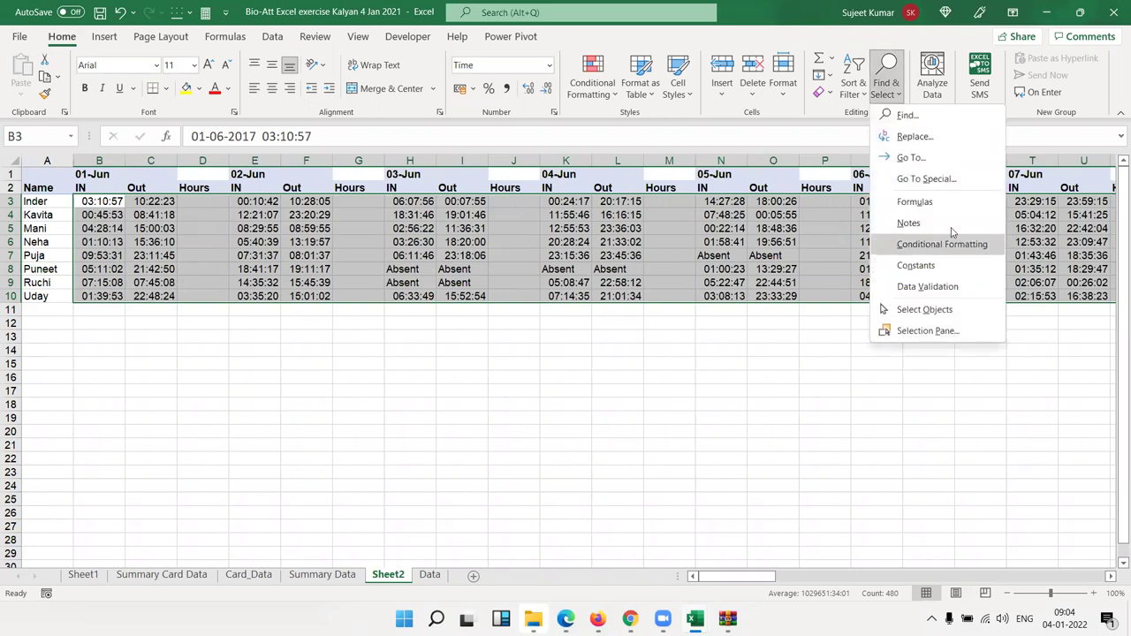
left_click(944, 181)
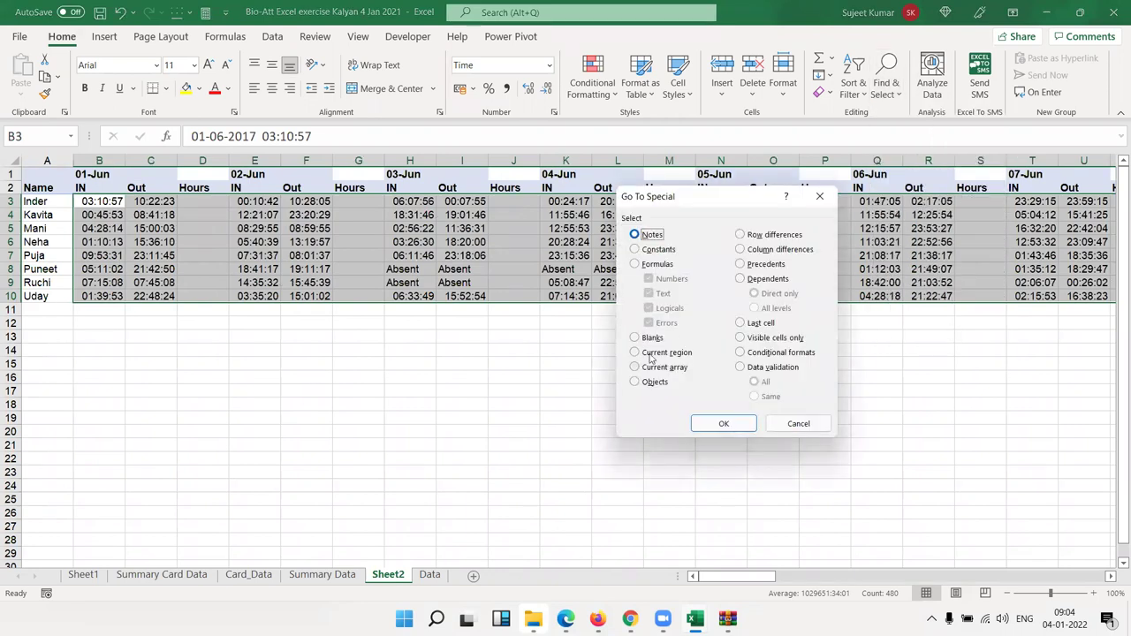
left_click(647, 342)
left_click(723, 423)
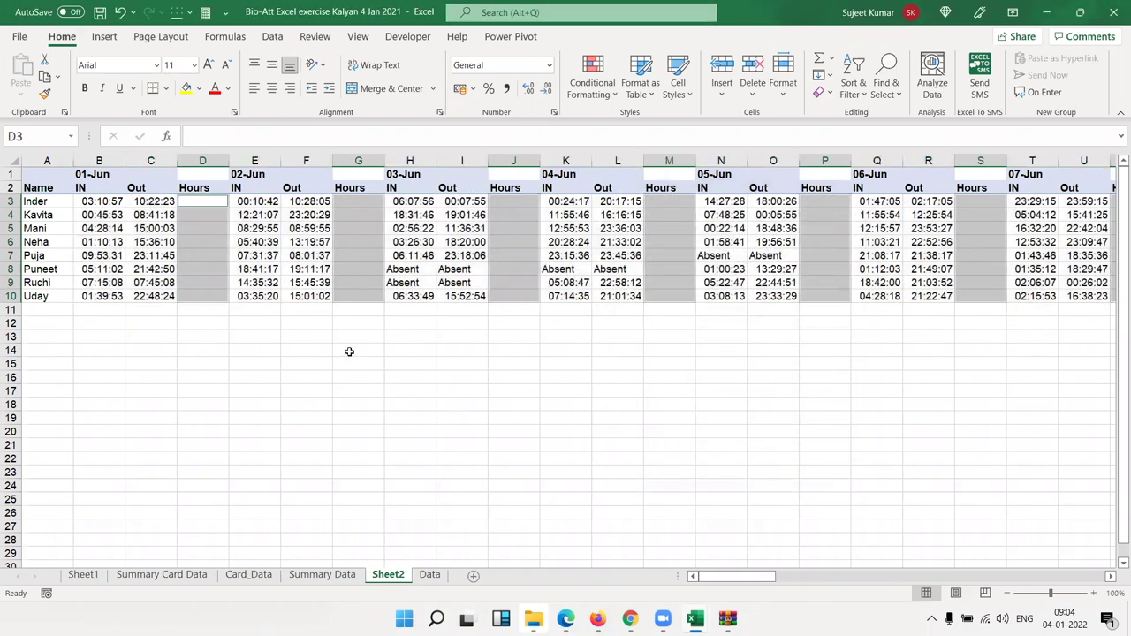
- Fill every selected Hours cell with =C3-B3, replacing a mistaken array-formula attempt
type("=")
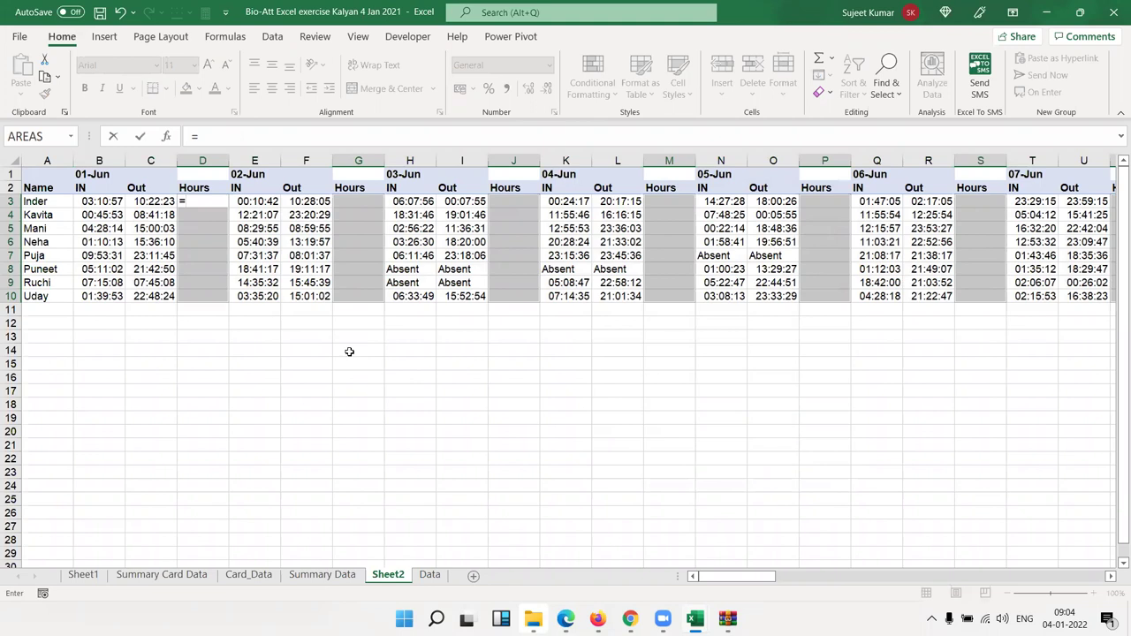
key("Left")
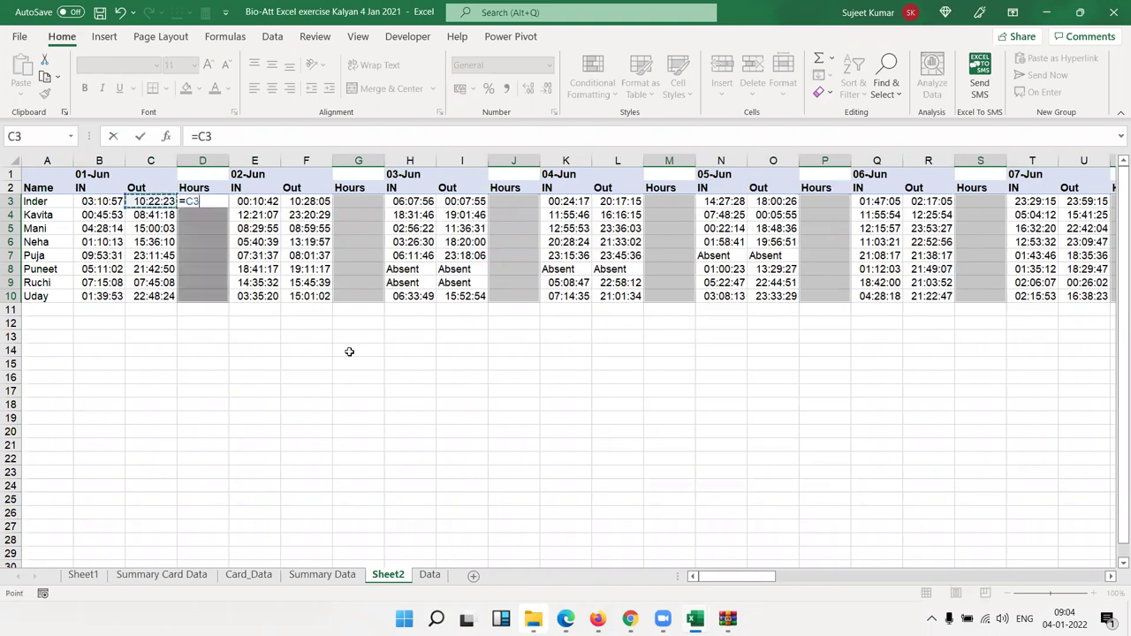
type("-")
key("Left")
key("Left")
key("Left")
key("Right")
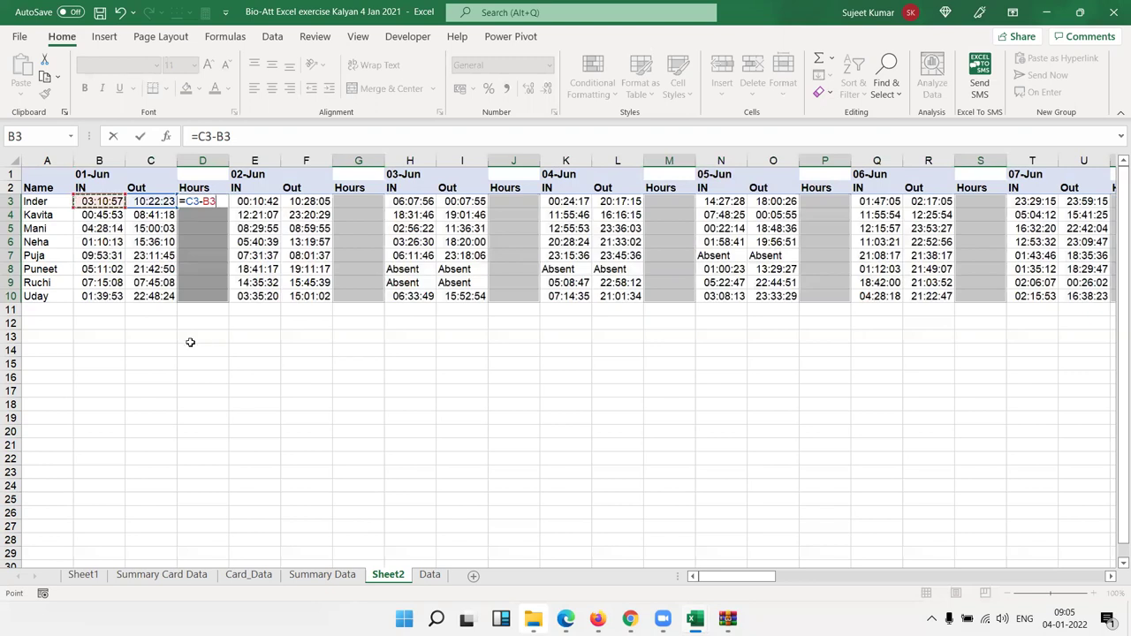
key("ctrl+shift+Return")
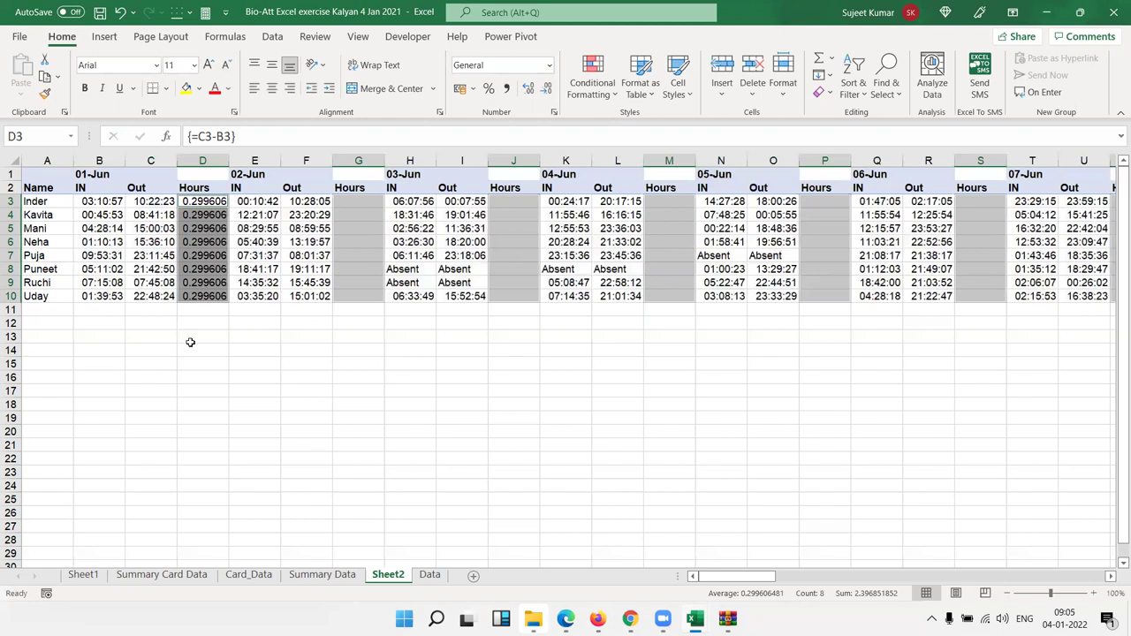
key("Delete")
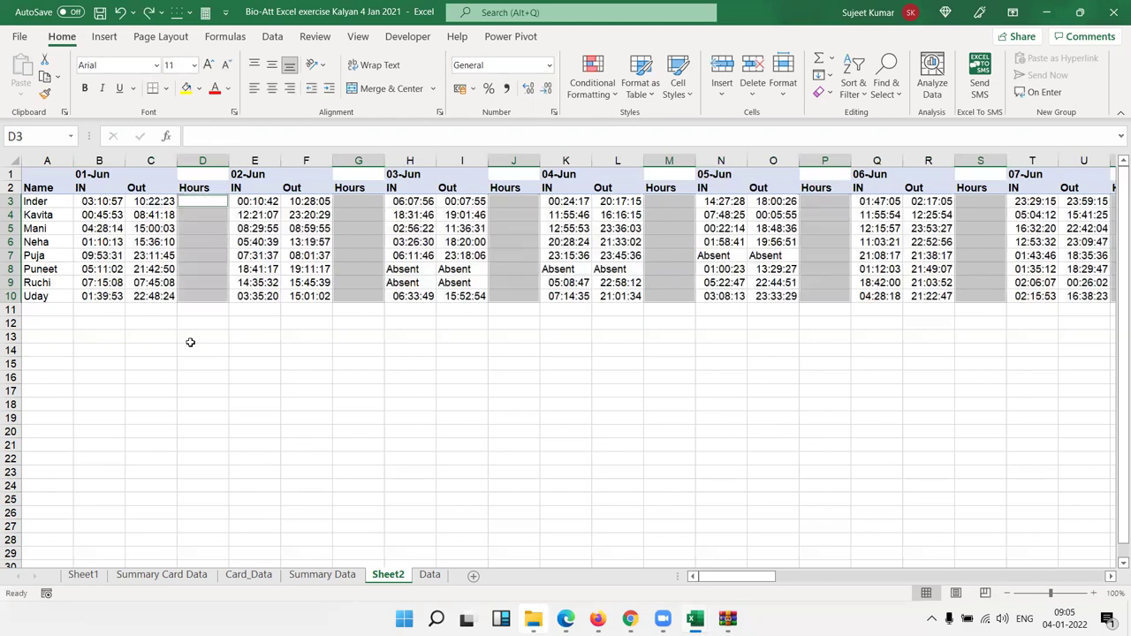
type("=C3-")
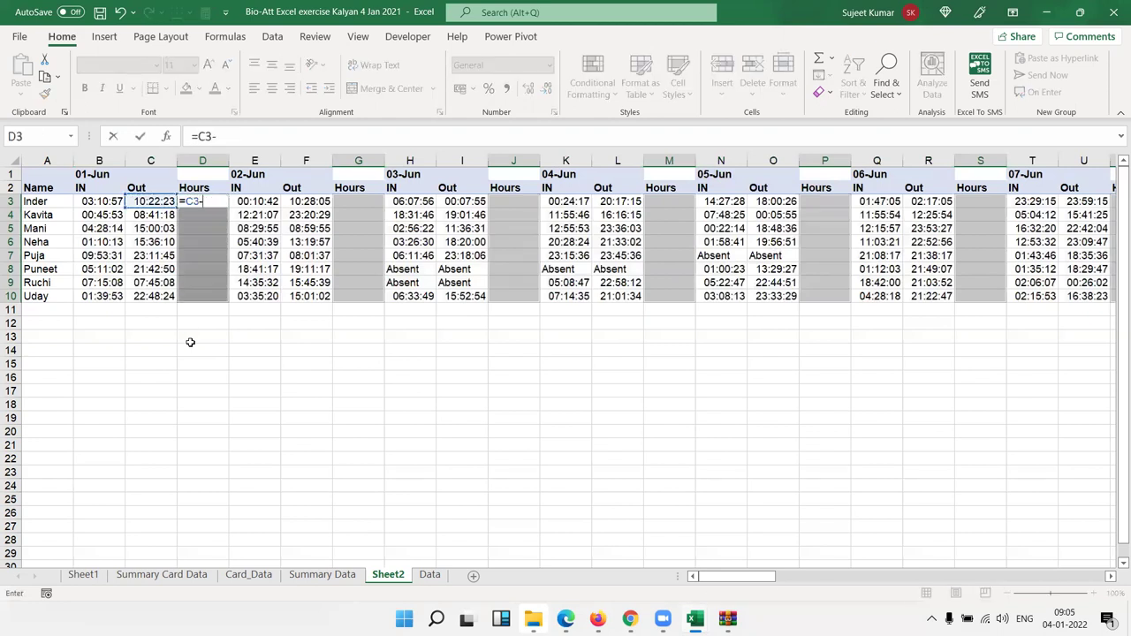
key("Left")
key("Left")
key("ctrl+Return")
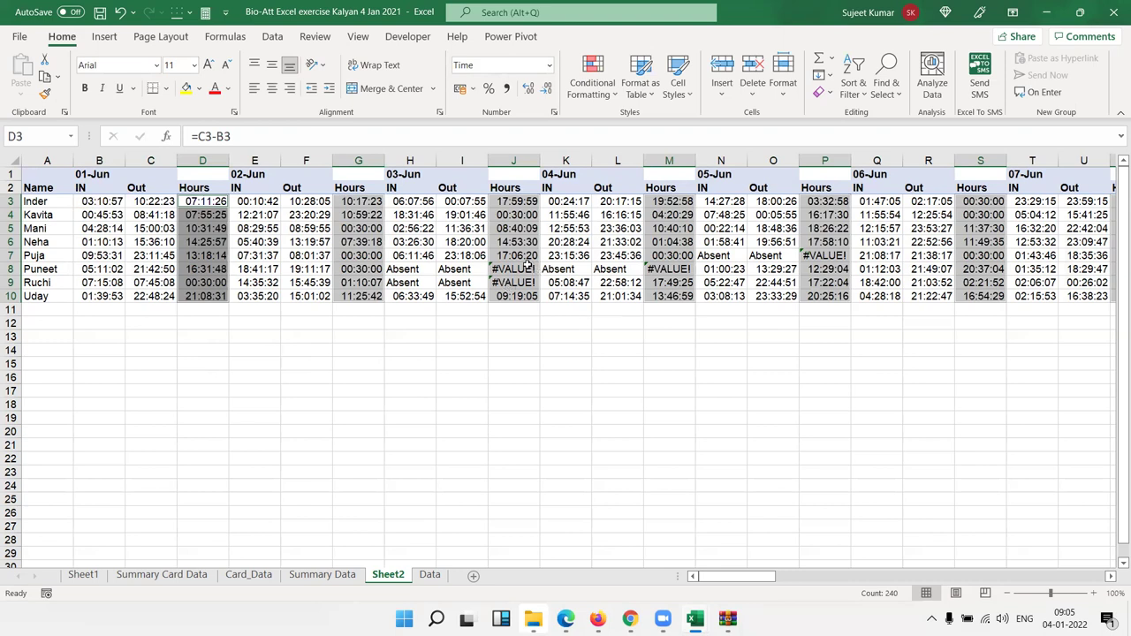
- Change all Hours formulas to =IFERROR(C3-B3,"A") and check the next Hours column
left_click(198, 136)
type("if")
key("Down")
key("Tab")
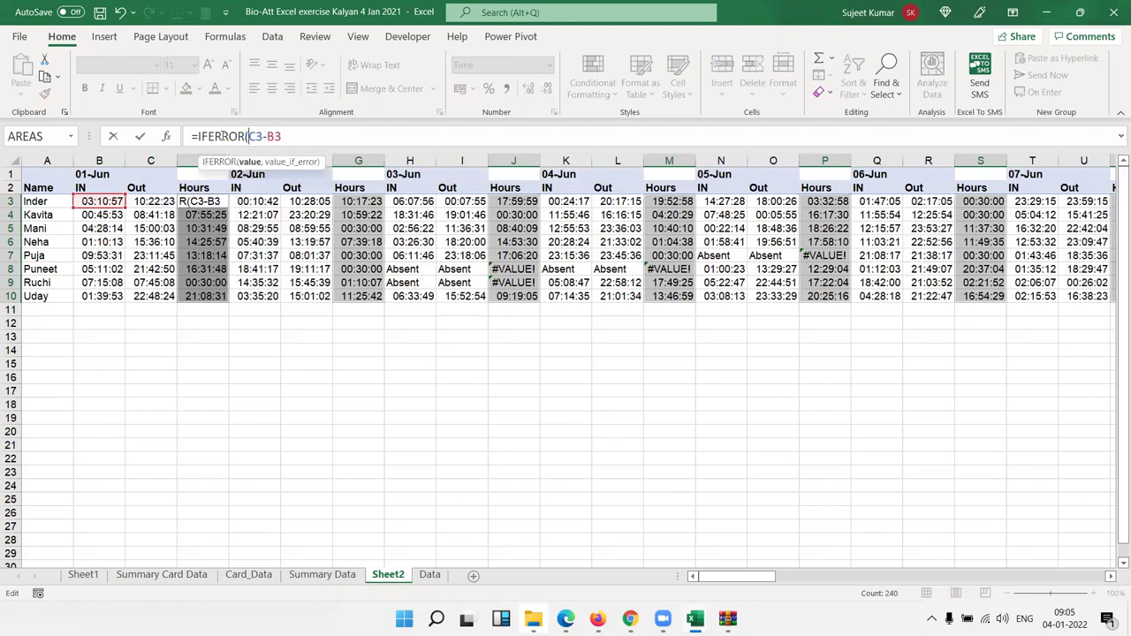
type(",")
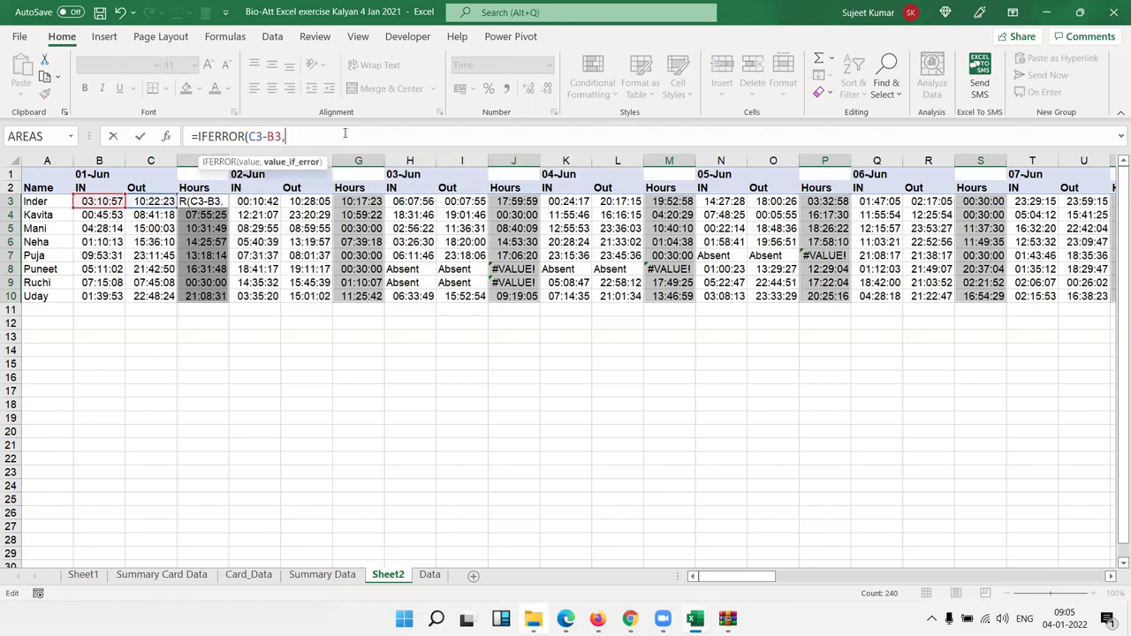
type("\"A\"")
type(")")
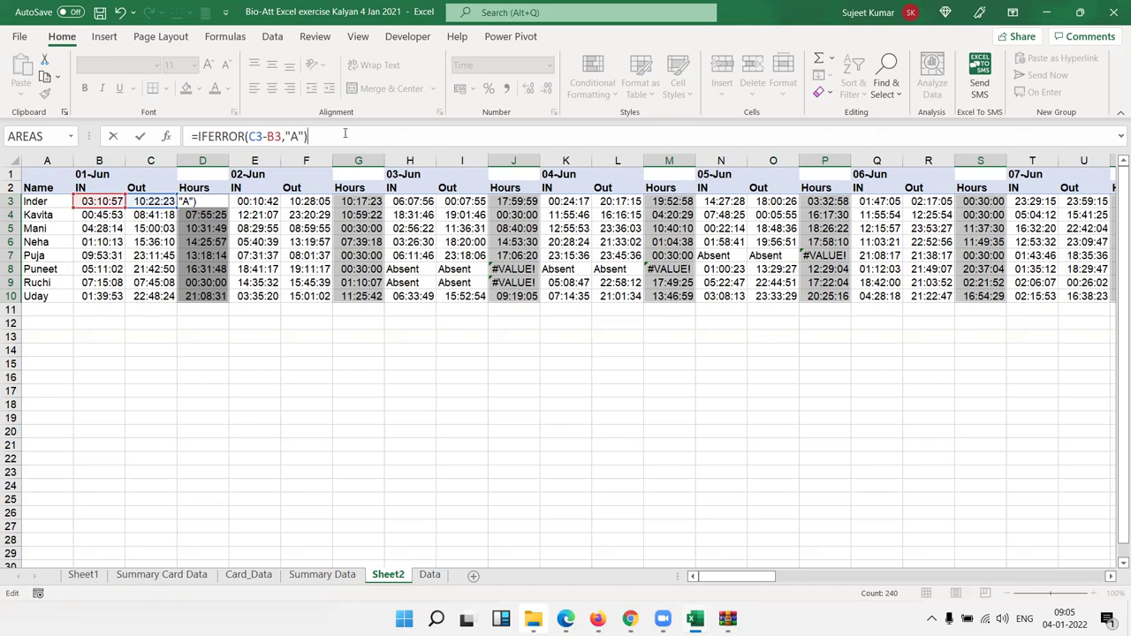
key("ctrl+Return")
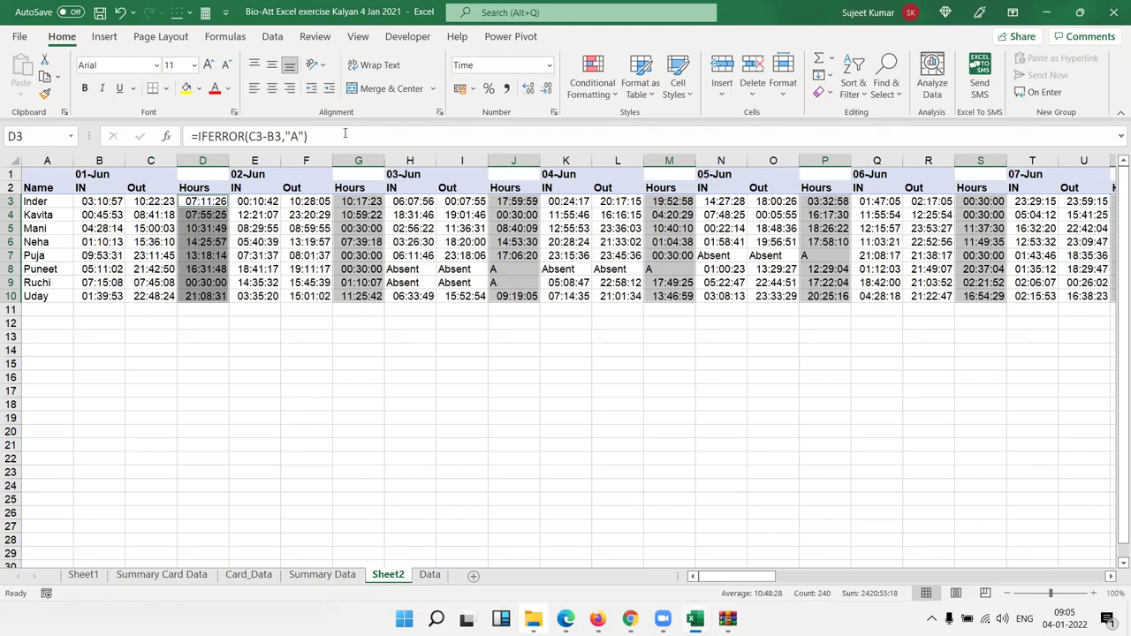
key("Right")
key("Right")
key("Right")
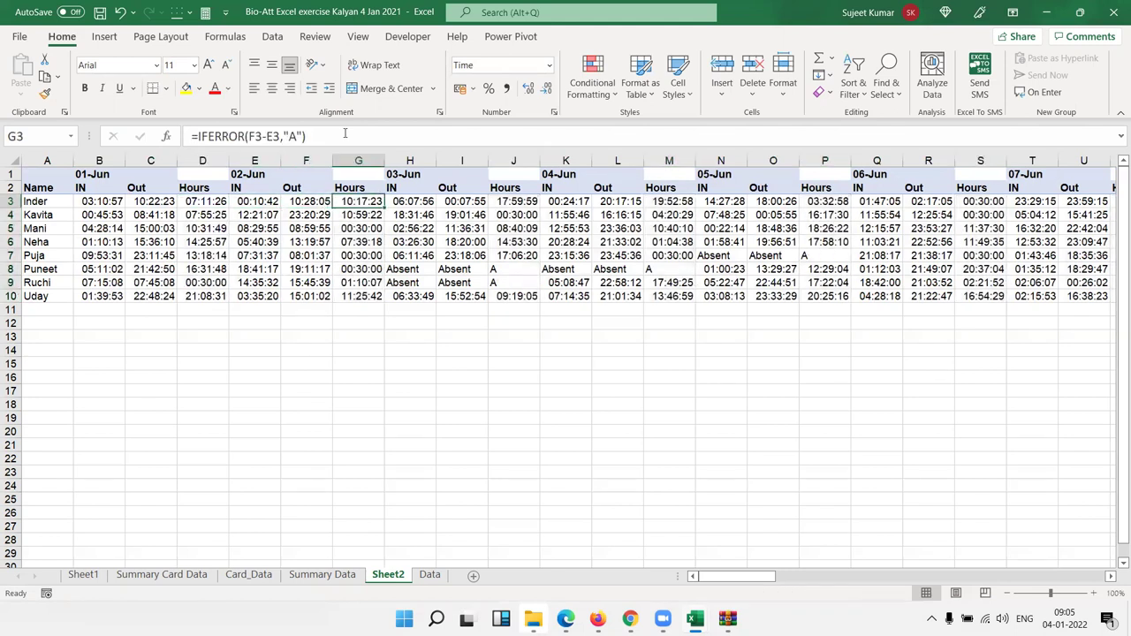
- Merge and centre the 01-Jun header across B1:D1
key("Up")
key("Home")
key("Up")
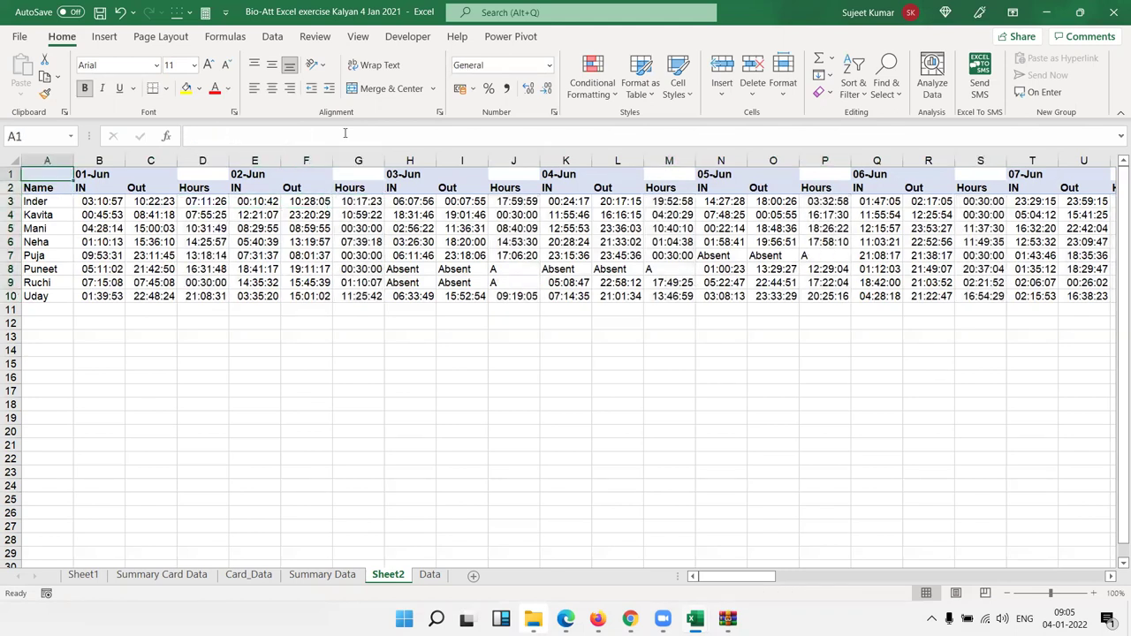
key("Right")
key("shift+Right")
key("shift+Right")
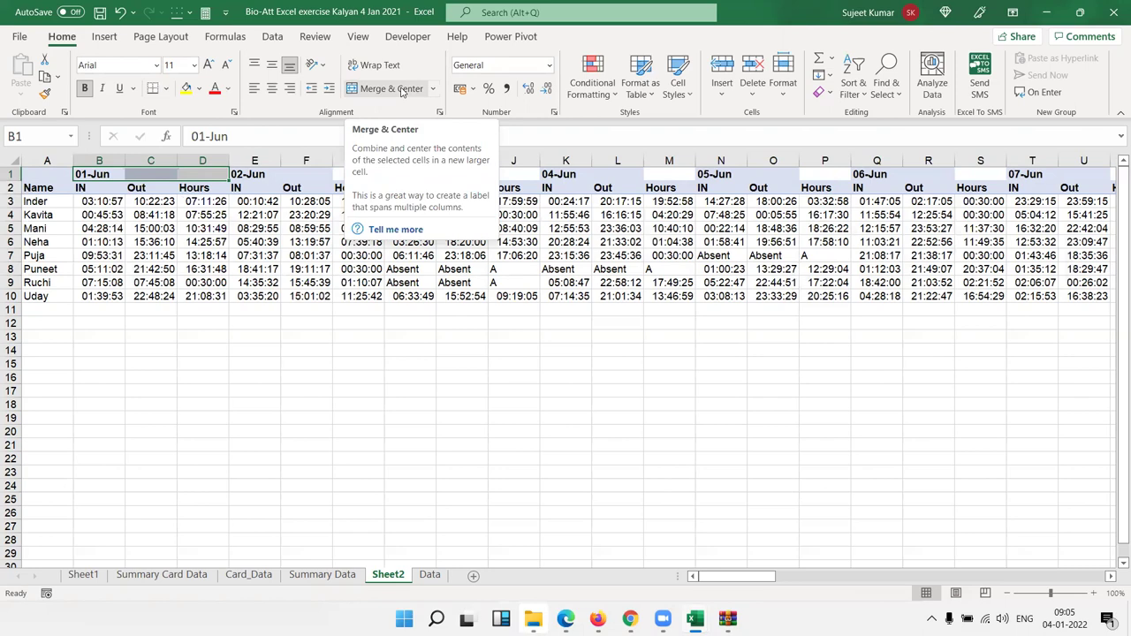
left_click(402, 89)
- Copy the merged 01-Jun header along row 1 through column CM
left_click_drag(228, 181, 1117, 203)
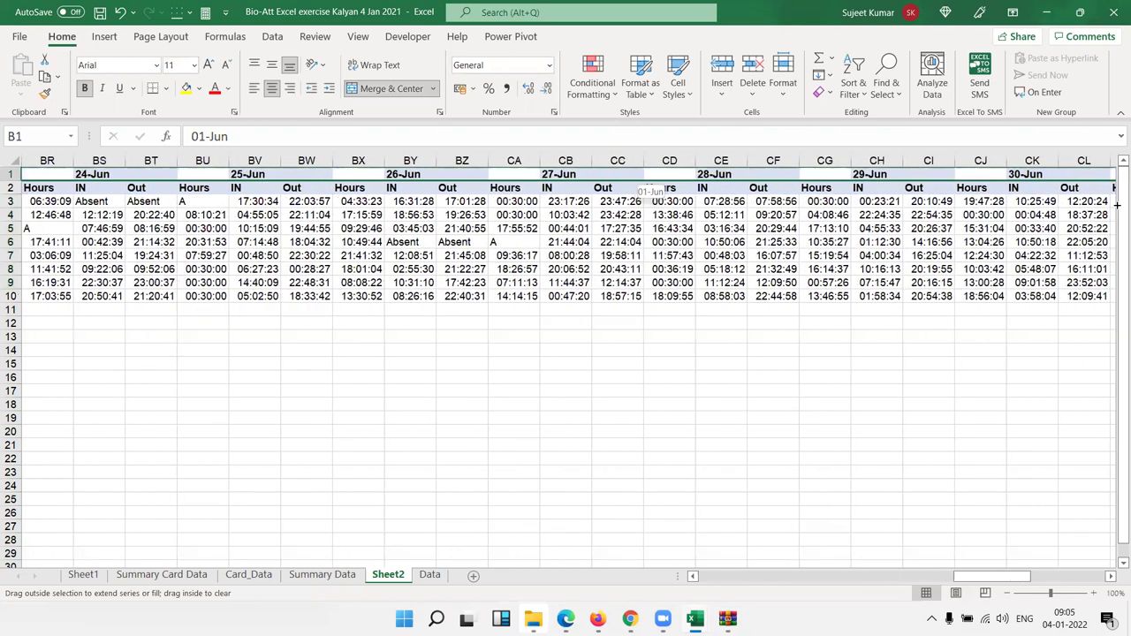
left_click_drag(1117, 203, 639, 181)
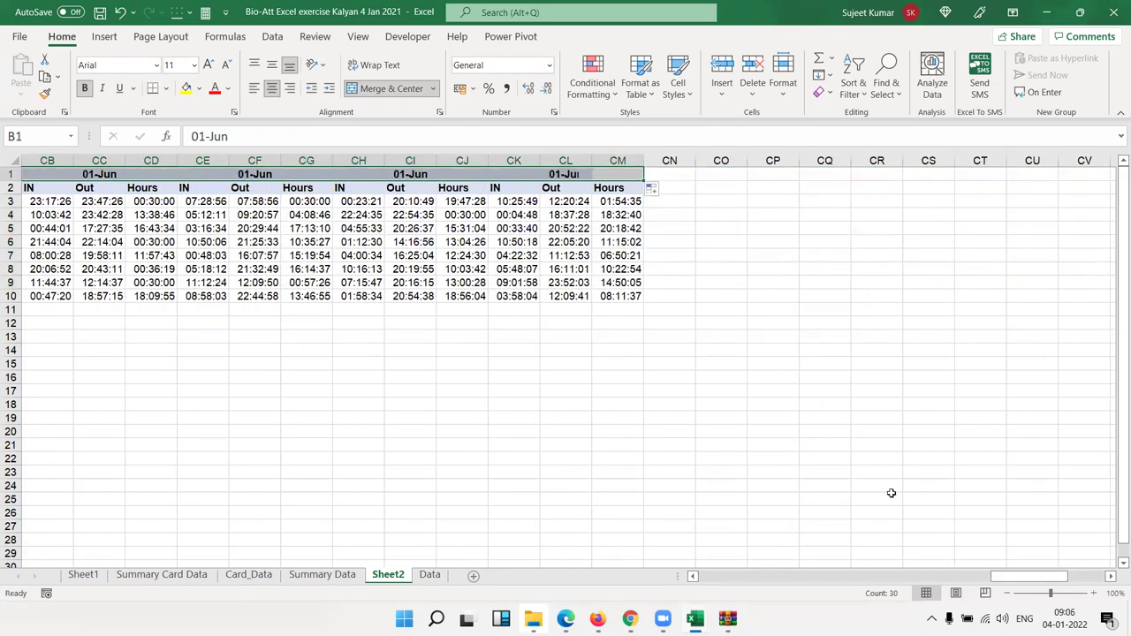
left_click_drag(996, 579, 735, 577)
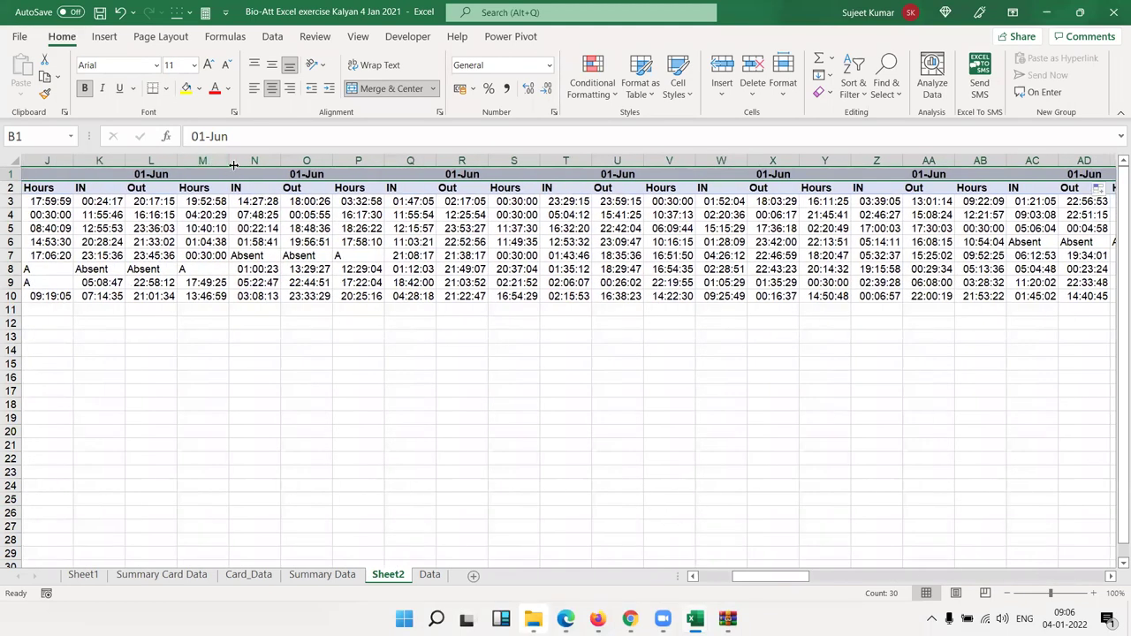
left_click(280, 177)
key("Left")
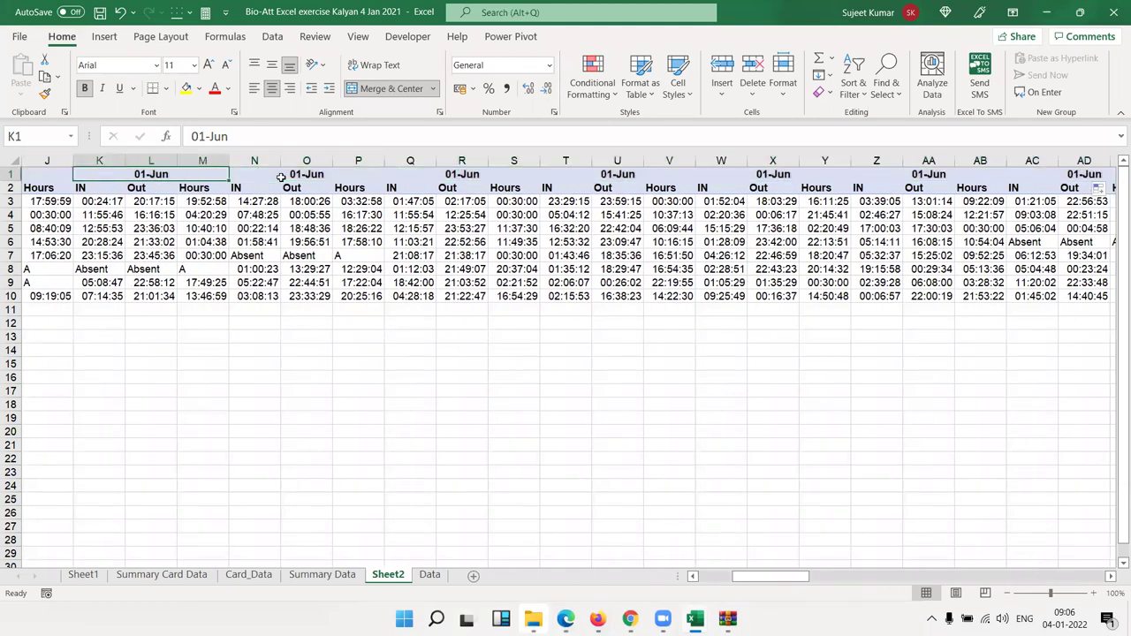
key("Home")
- Enter =B1+1 in E1 and format it as a date, showing 02-Jun-22
left_click(280, 177)
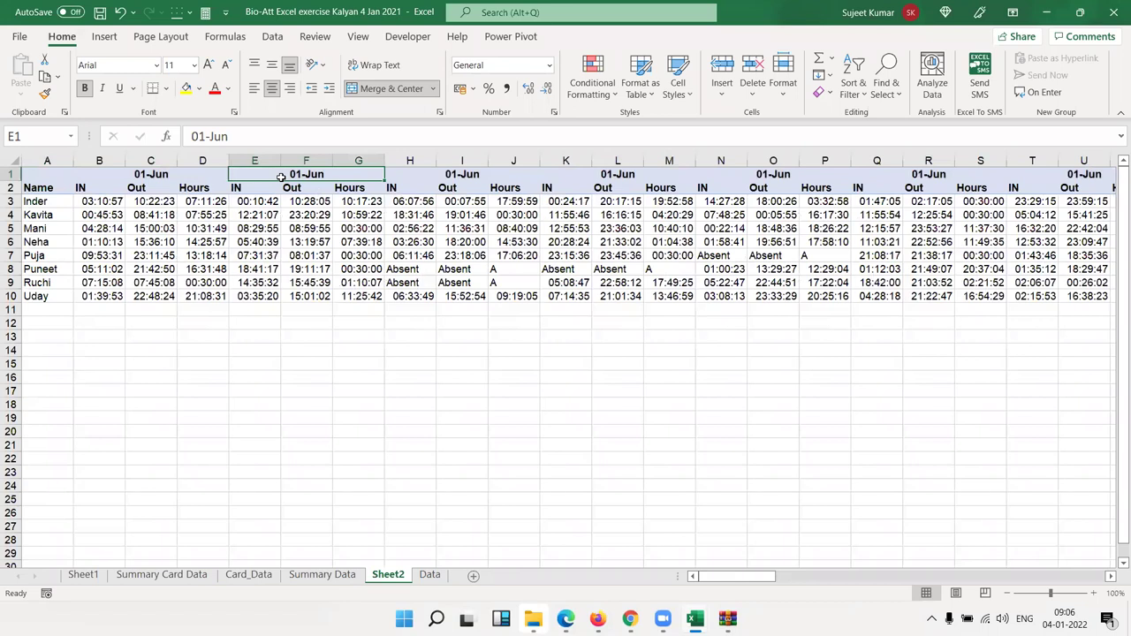
type("=")
key("Left")
type("+1")
key("Return")
key("Left")
key("Up")
left_click(280, 177)
key("ctrl+shift+3")
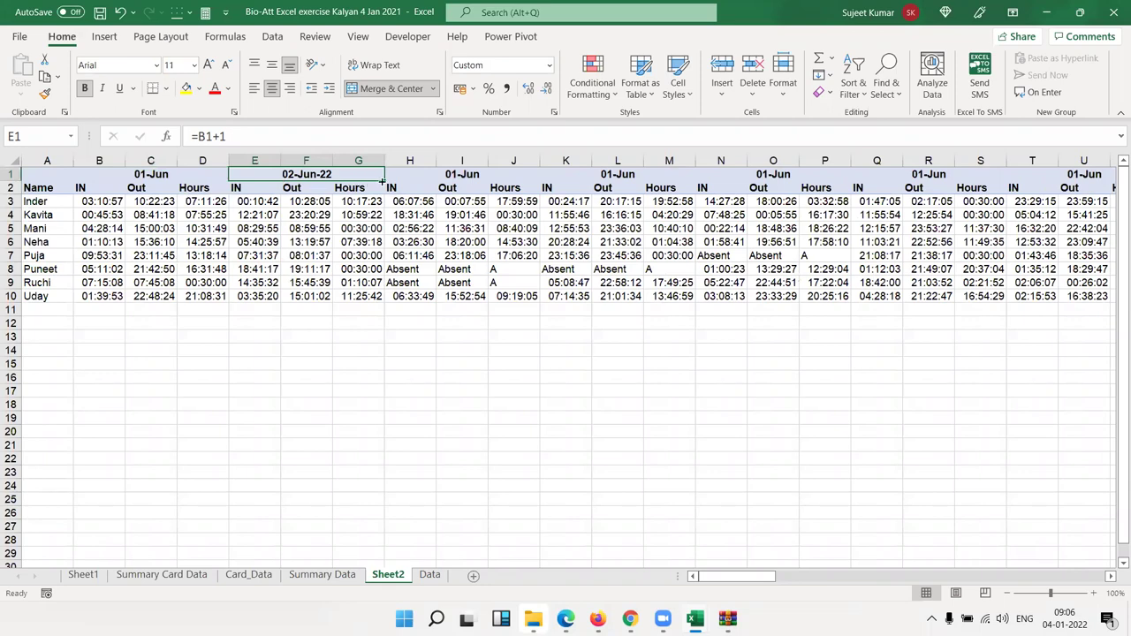
- Extend the incrementing date headers across row 1 through 29-Jun-22
mouse_move(383, 180)
left_mouse_down()
mouse_move(1115, 190)
mouse_move(1105, 188)
left_mouse_up()
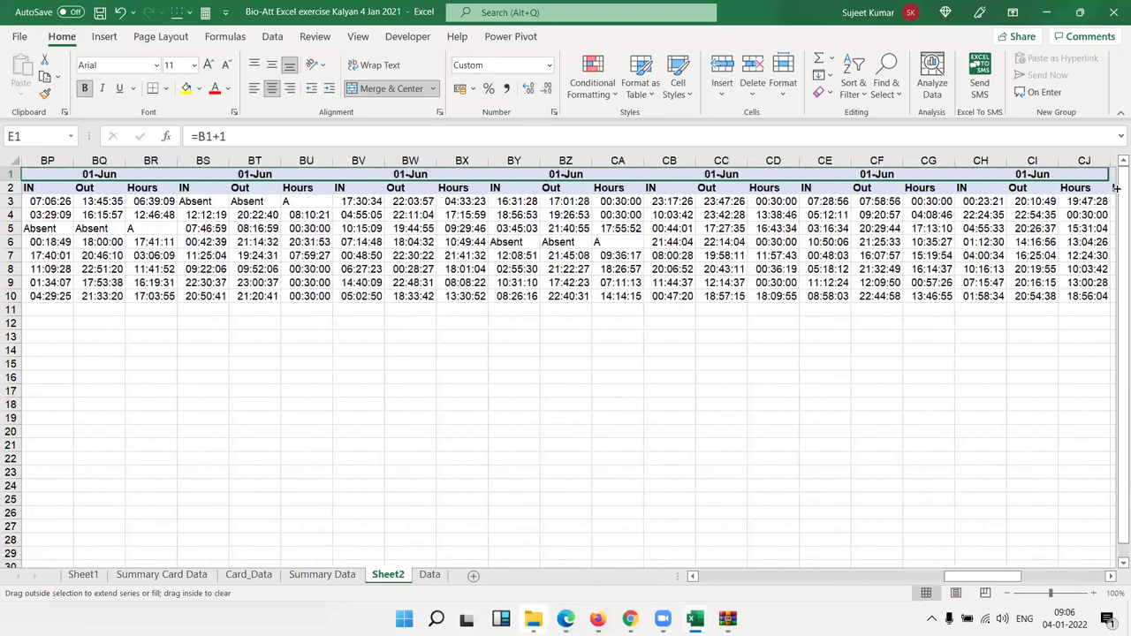
left_click_drag(1115, 188, 992, 170)
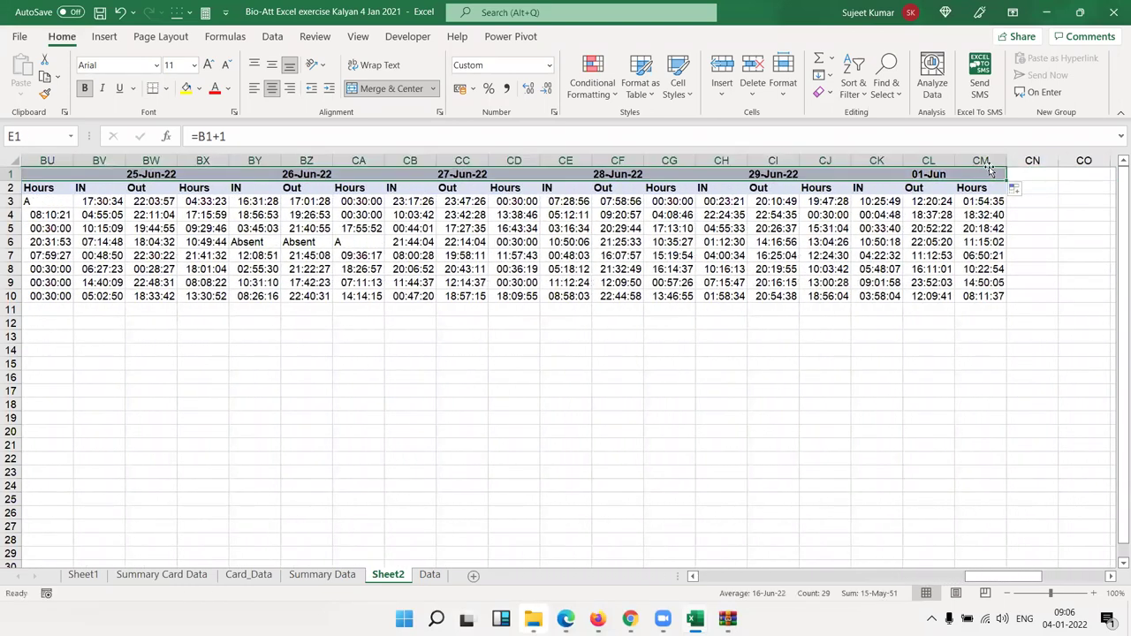
left_click(844, 576)
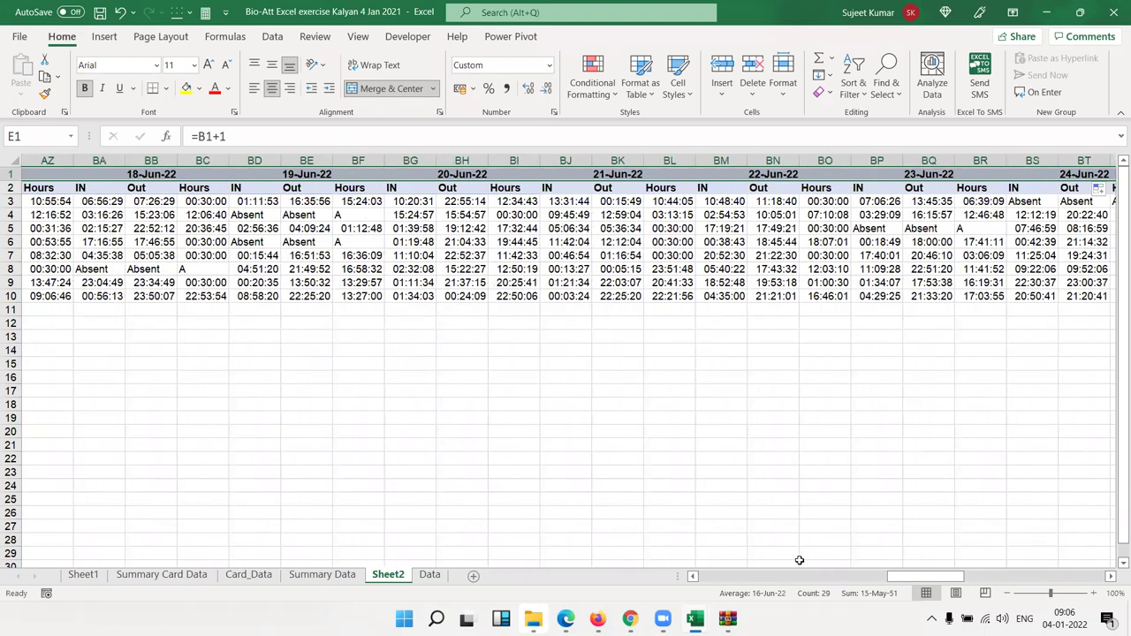
left_click(757, 562)
left_click(714, 576)
left_click(714, 576)
left_click(714, 576)
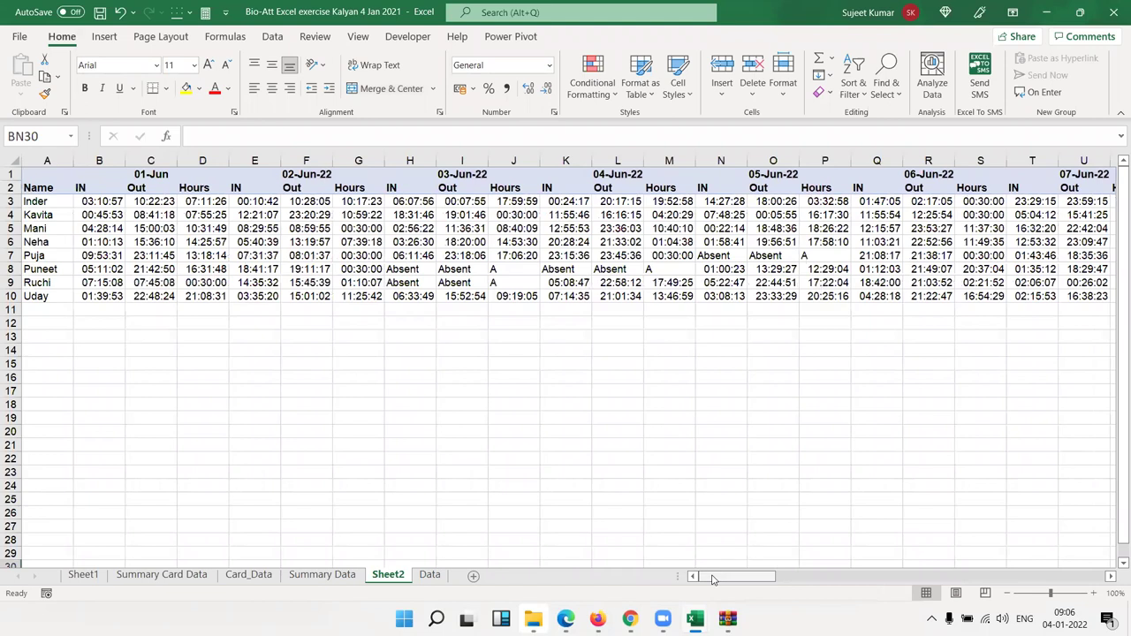
left_click_drag(240, 198, 248, 323)
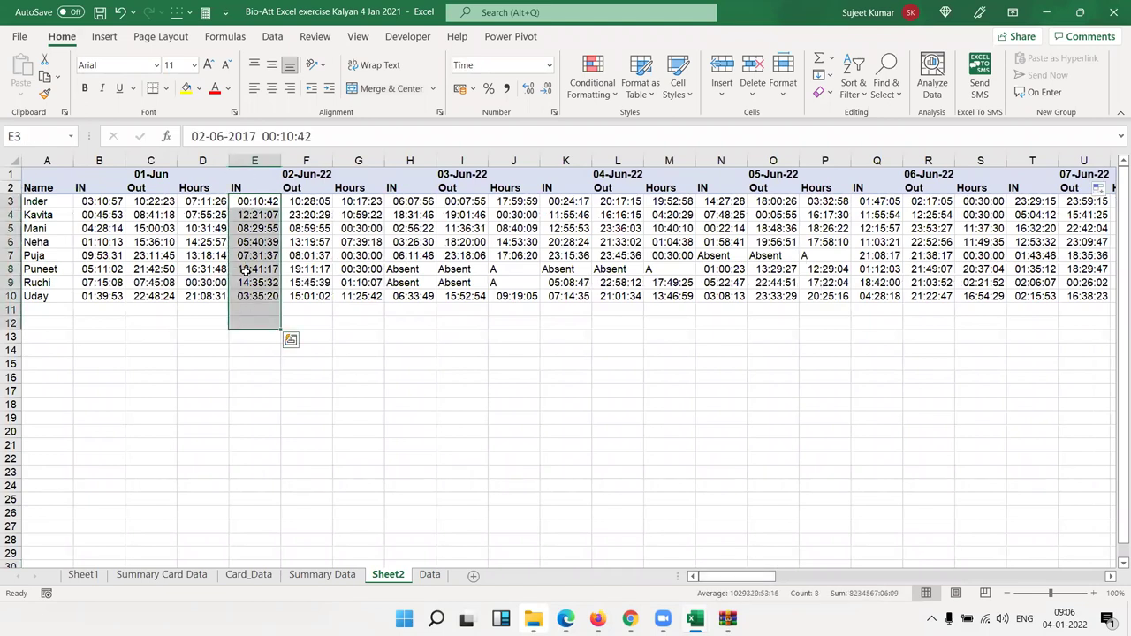
left_click(249, 231)
left_click(179, 219)
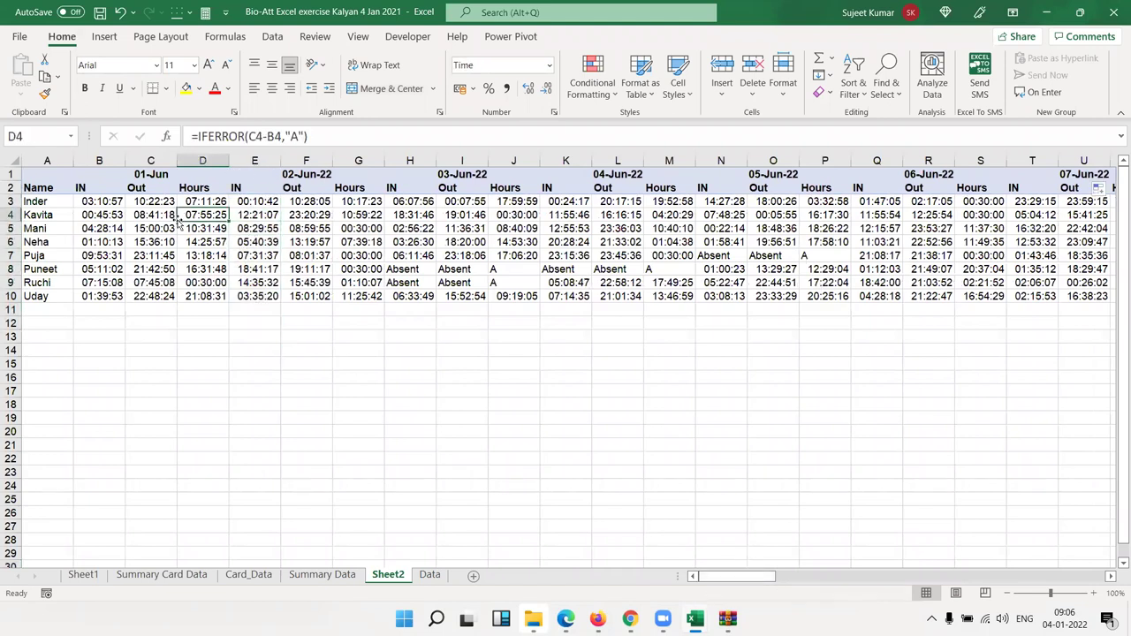
left_click(176, 219)
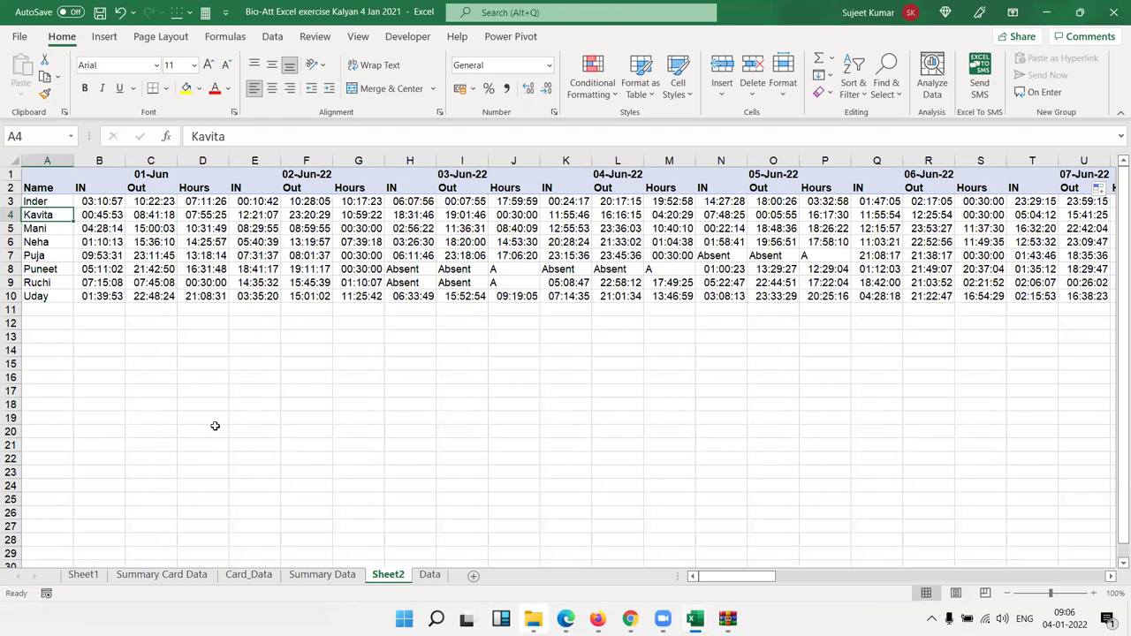
left_click(89, 196)
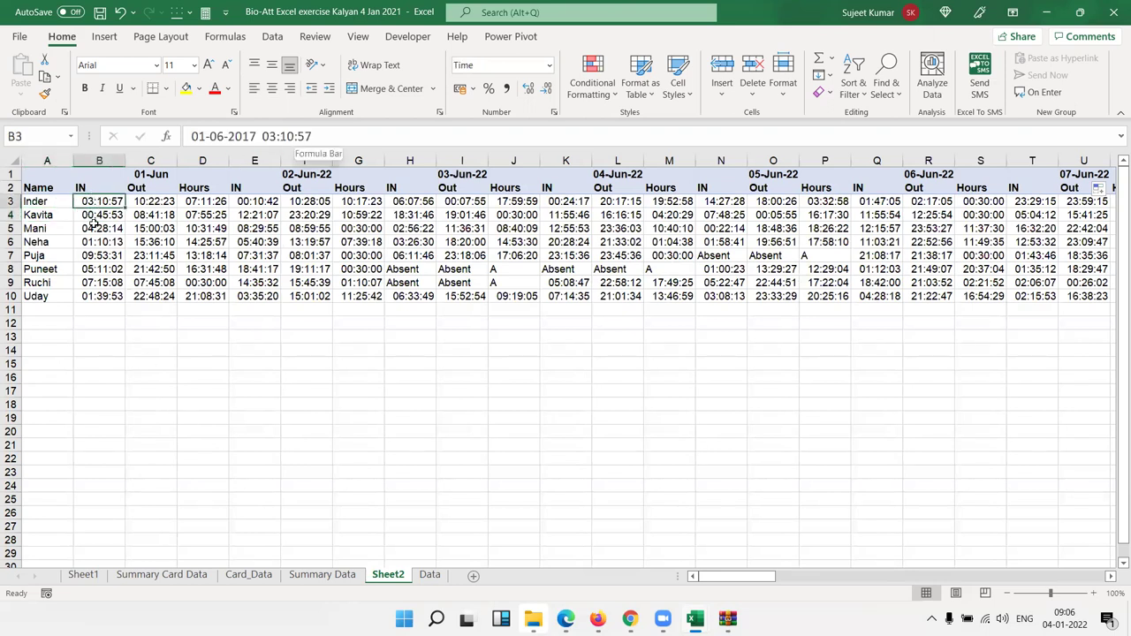
left_click_drag(105, 202, 104, 270)
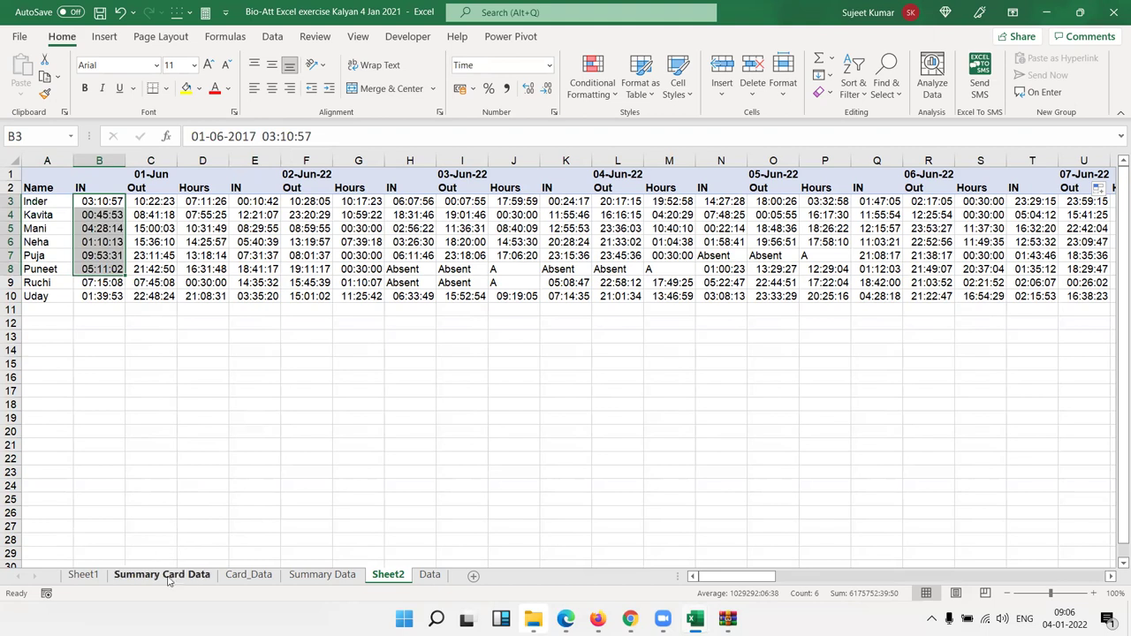
- Switch via Card_Data to the Data sheet and move up through the records to row 461
left_click(247, 575)
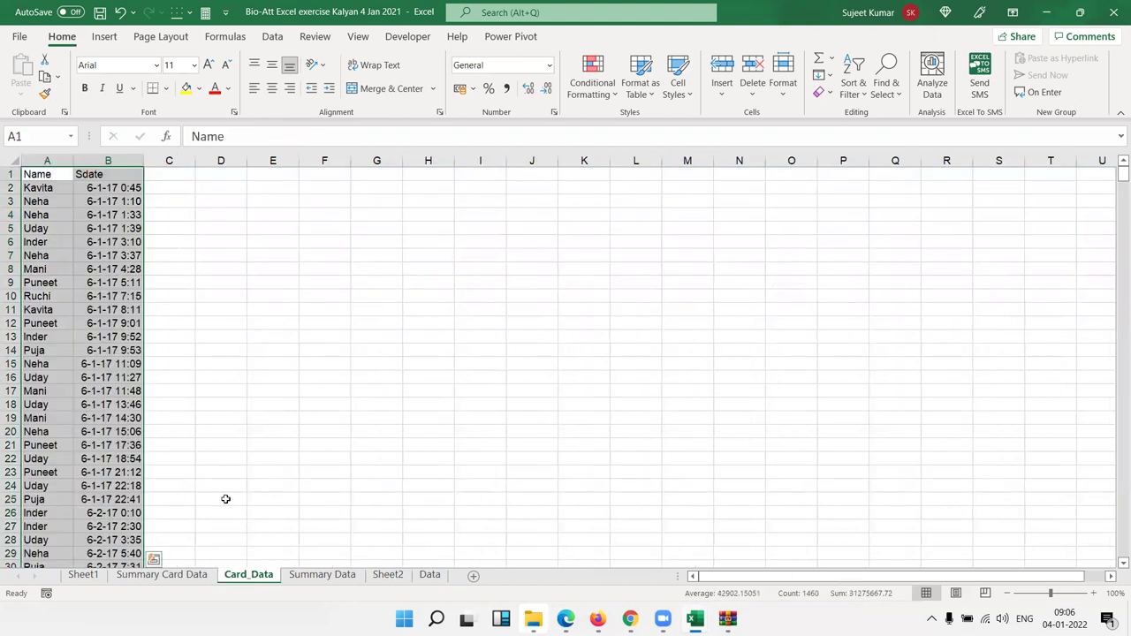
left_click(431, 577)
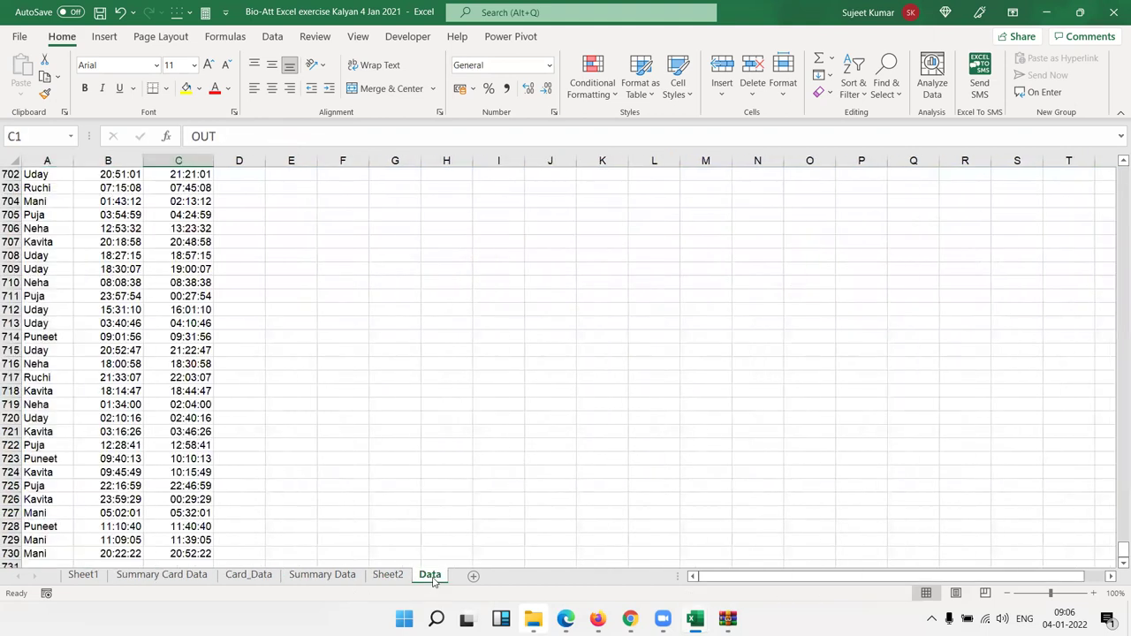
scroll(167, 397, "up", 17)
scroll(167, 397, "up", 20)
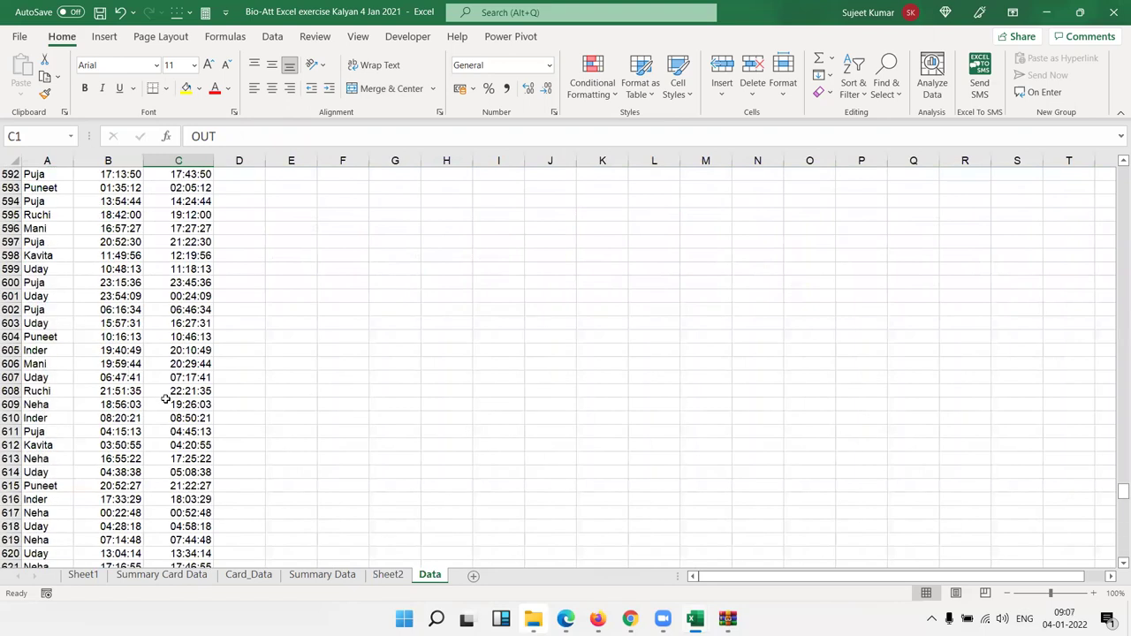
scroll(167, 396, "up", 20)
left_click(30, 174)
key("Up")
key("Up")
key("Up")
key("Up")
key("Up")
key("Up")
key("Up")
key("Up")
key("Up")
key("Up")
key("Up")
key("Up")
key("Up")
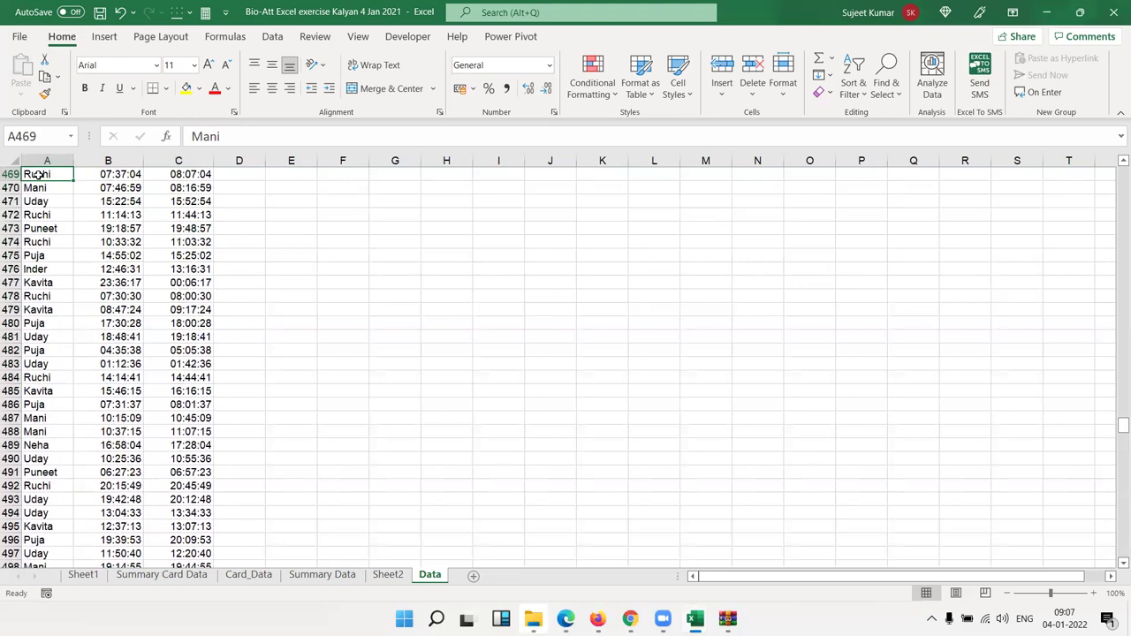
key("Up")
key("Up")
key("Up")
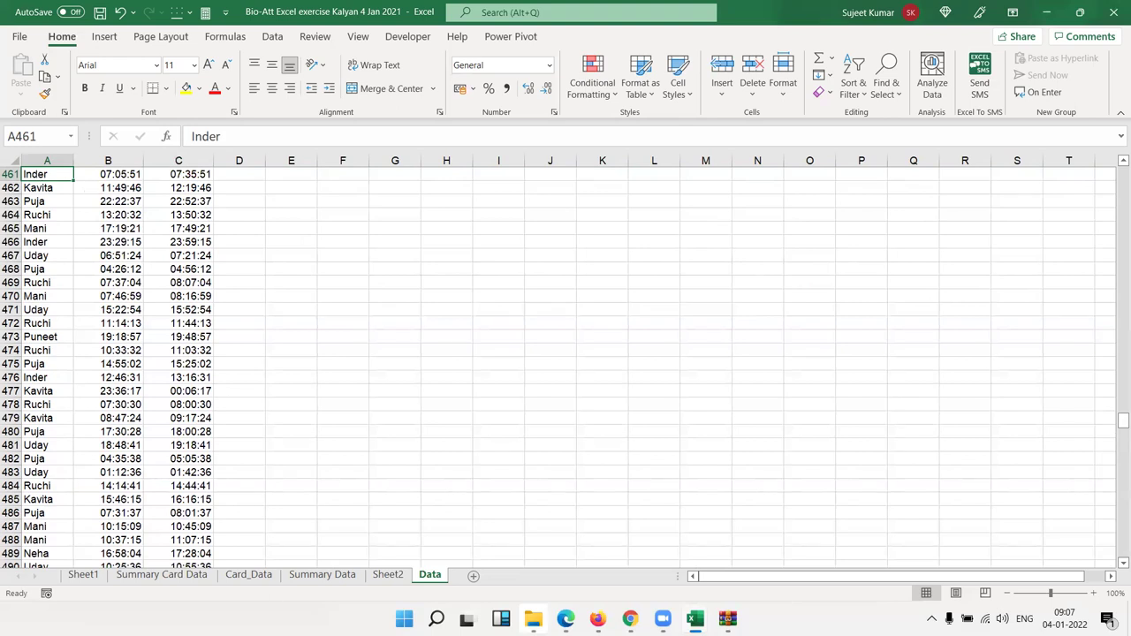
- Switch to the Summary Data sheet and select an employee's 02-Jun IN time in the pivot table
left_click(308, 576)
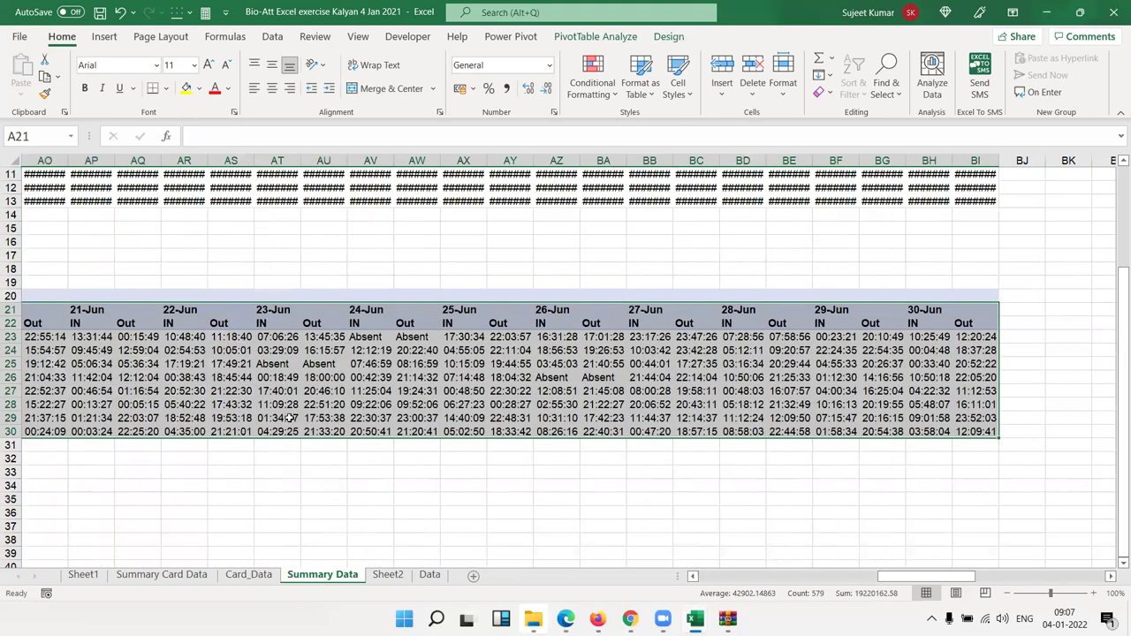
left_click(281, 405)
key("Left")
key("Left")
key("Left")
key("Left")
key("Left")
key("Left")
key("Left")
key("Left")
key("Left")
key("Left")
key("Left")
key("Left")
key("Left")
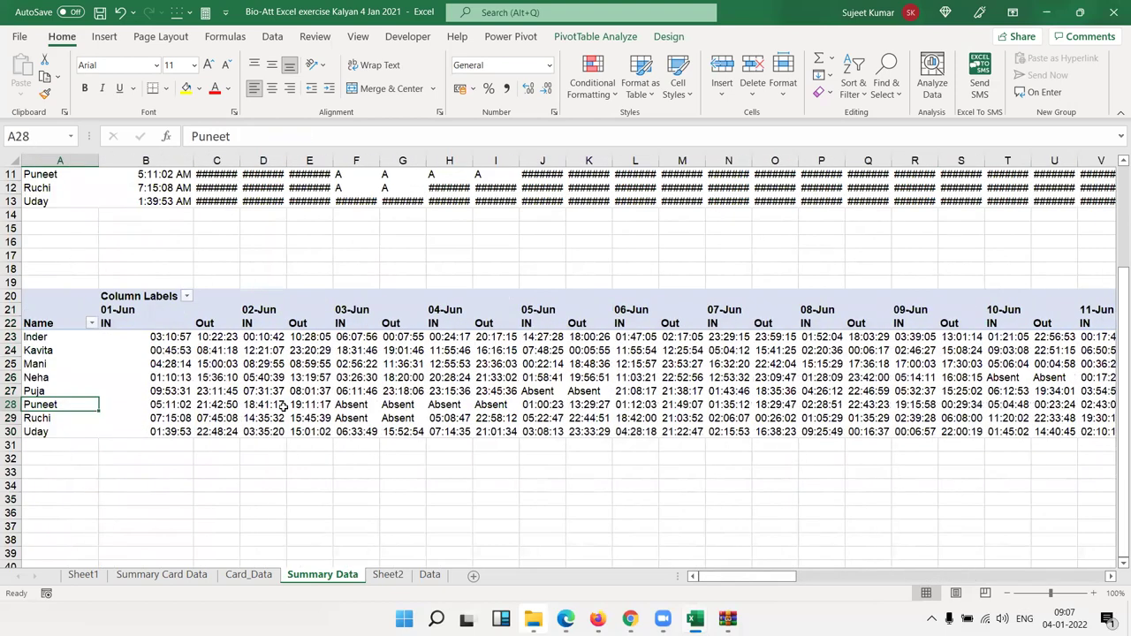
key("Right")
key("Right")
key("Right")
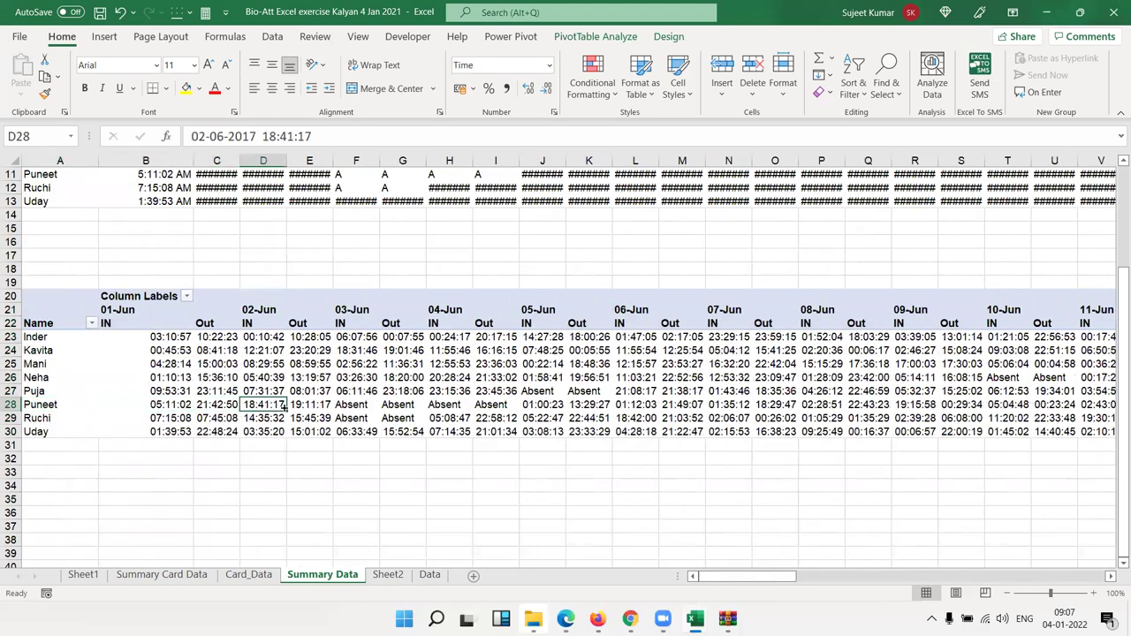